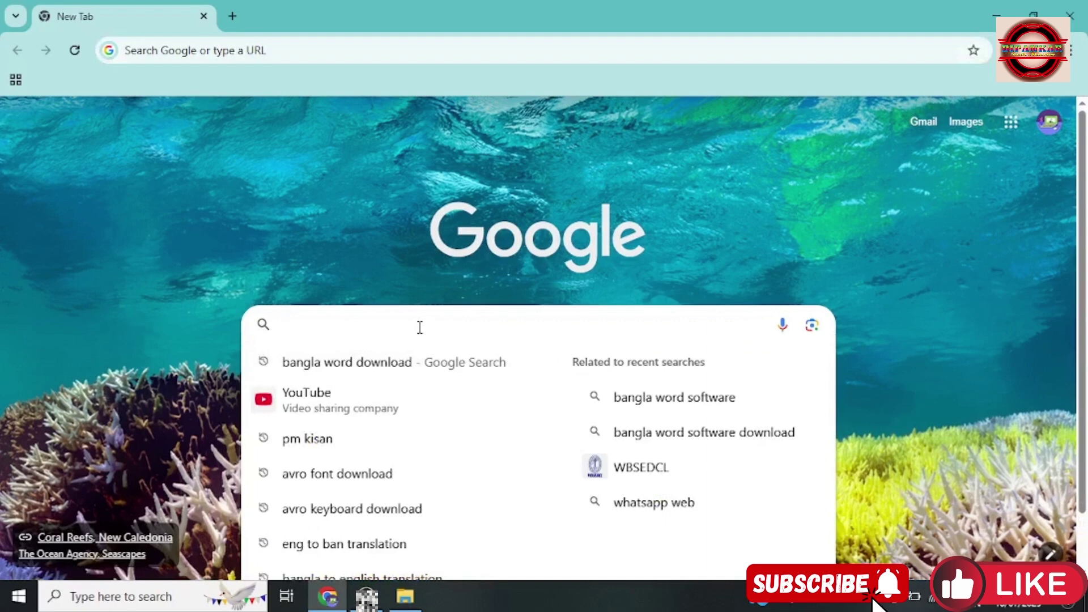
- Search Google for "avro keyboard download" and open OmicronLab's Avro Keyboard download page
type("av")
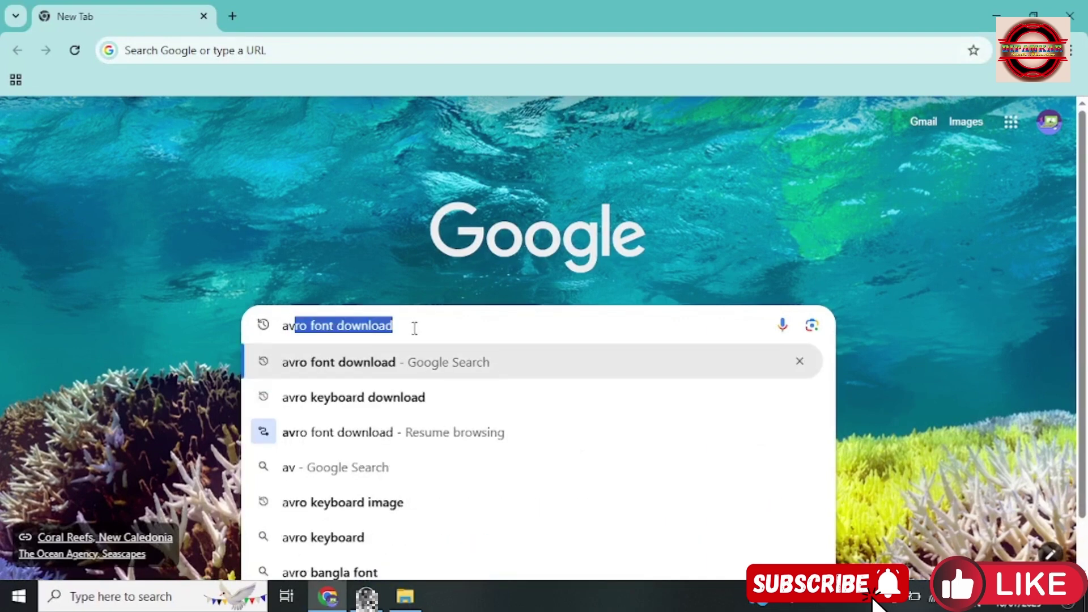
type("ro ")
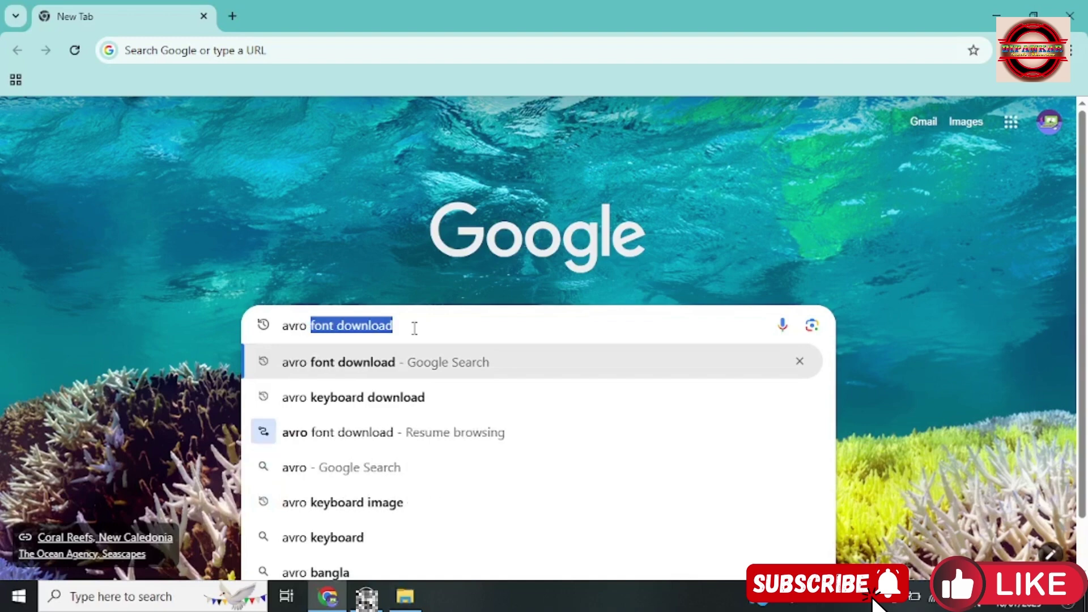
type("k")
left_click(428, 328)
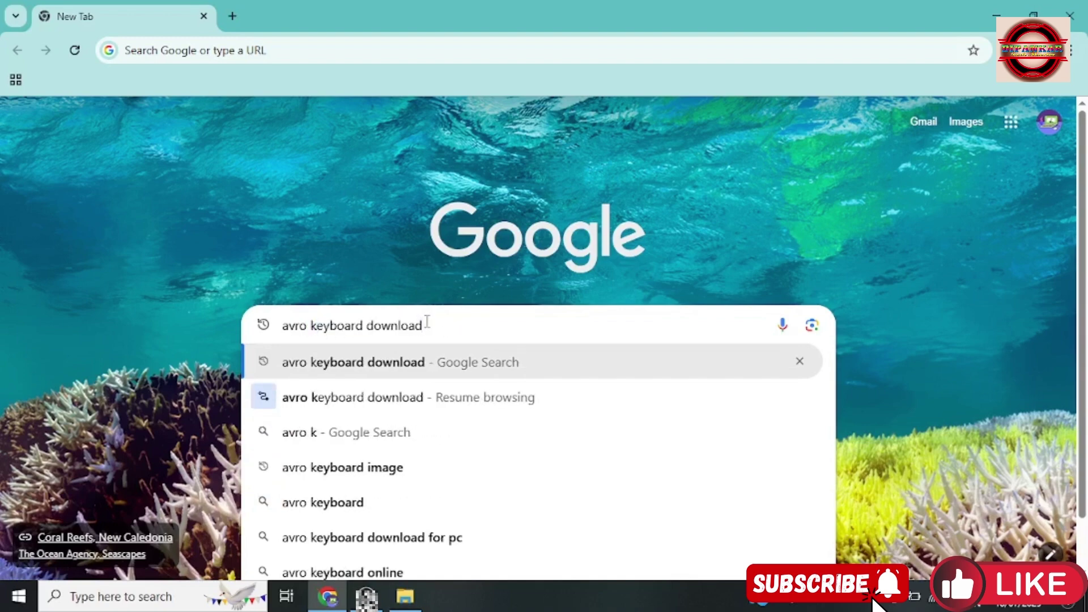
key("Return")
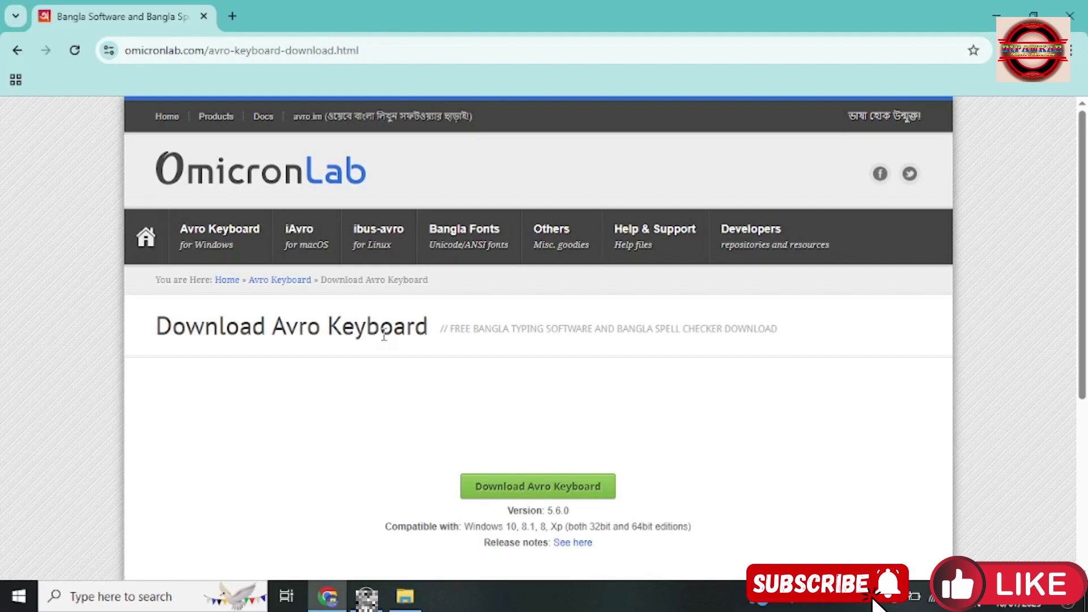
- Download the Avro Keyboard 5.6.0 installer from OmicronLab and show the downloaded file in its folder
scroll(383, 334, "down", 3)
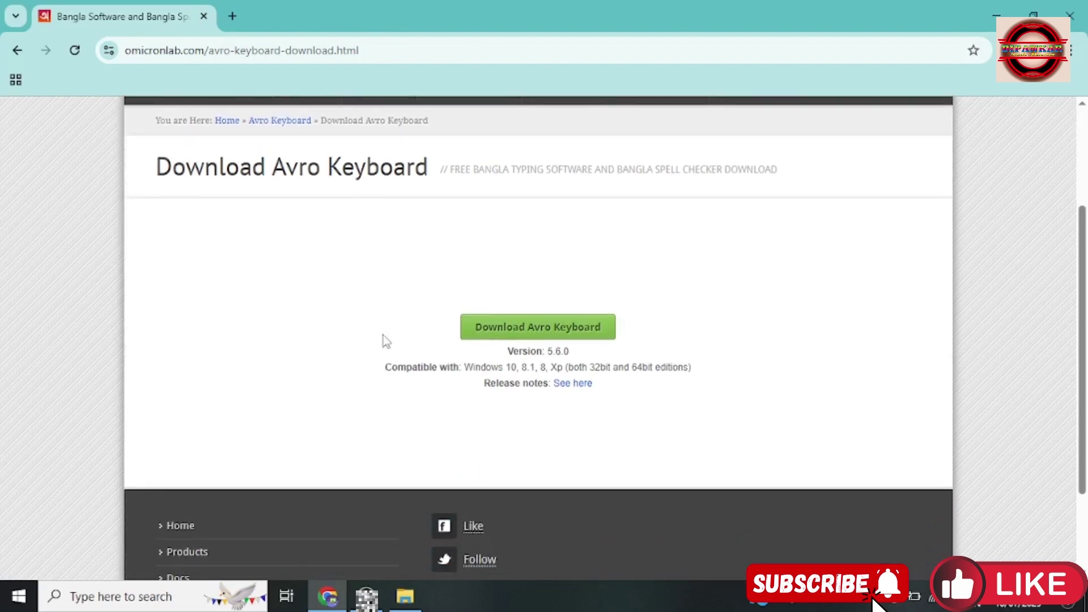
scroll(383, 335, "down", 1)
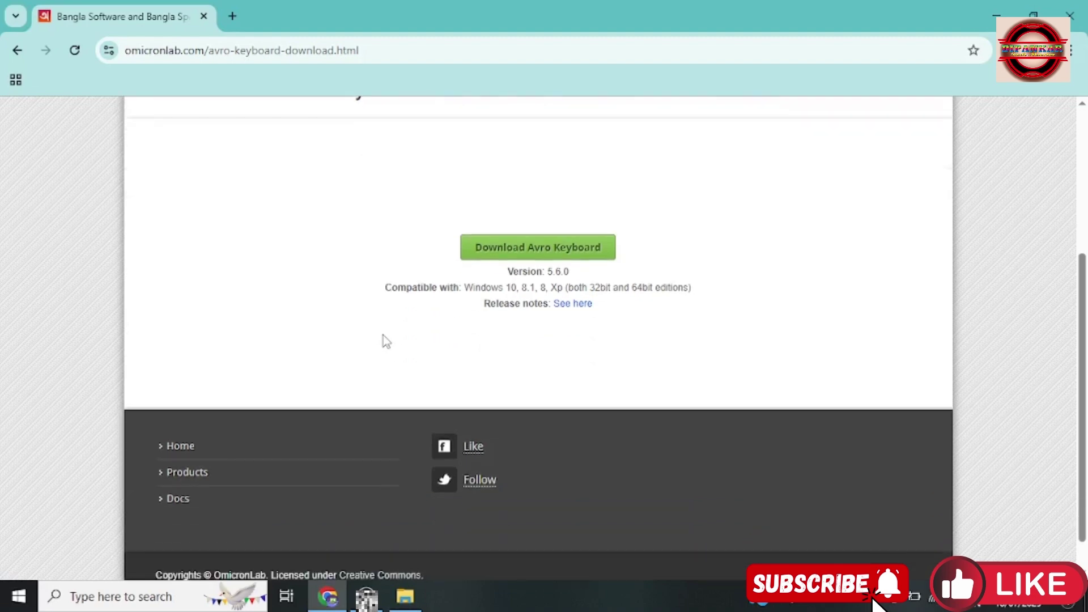
scroll(383, 335, "up", 1)
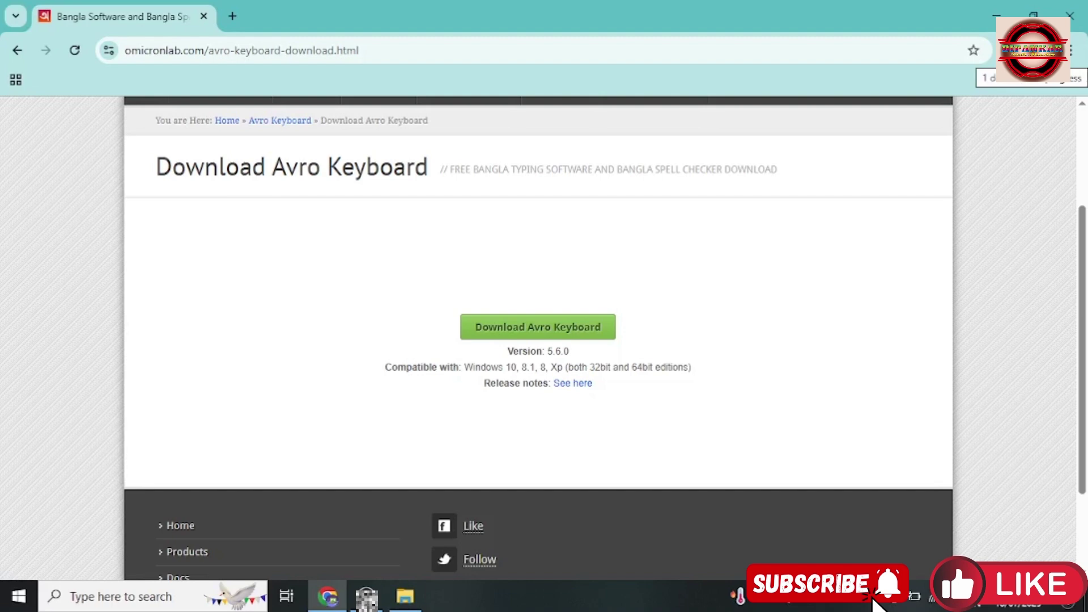
left_click(1015, 50)
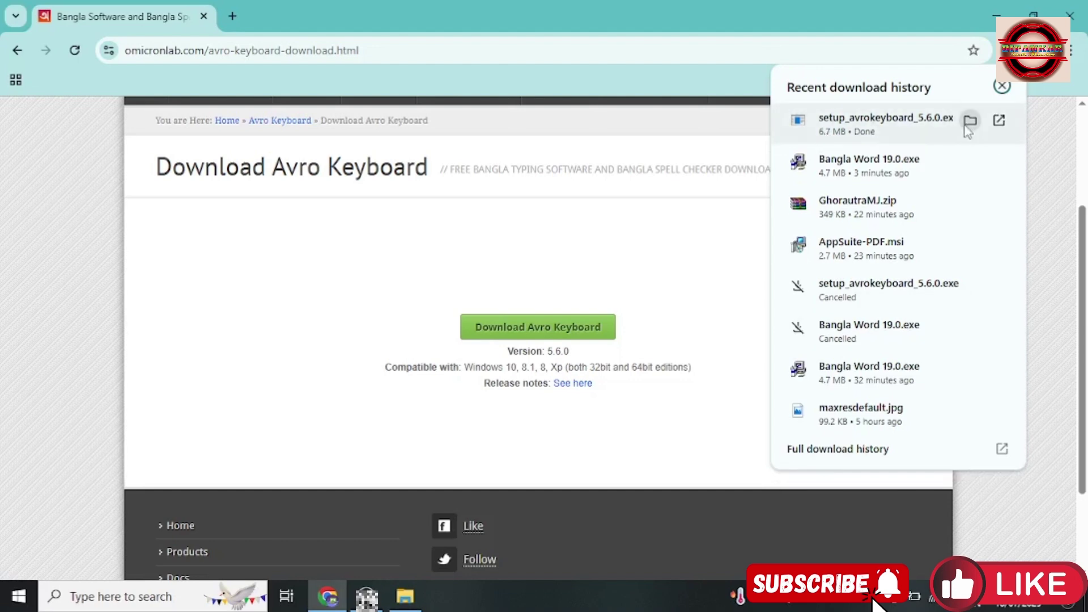
left_click(970, 121)
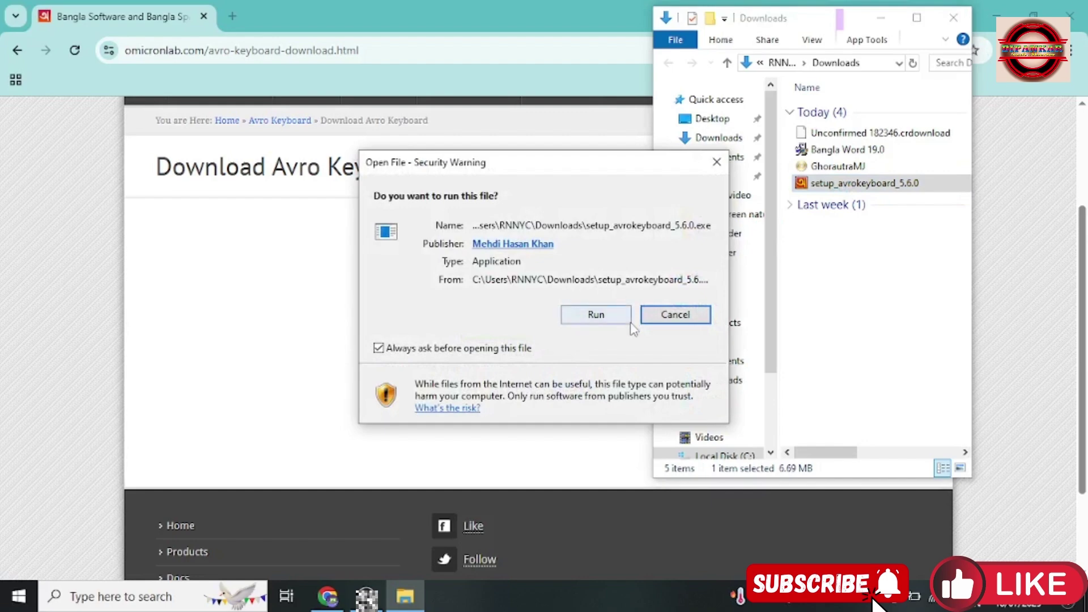
- Run setup_avrokeyboard_5.6.0 from the Downloads folder and allow it to make changes to the computer
left_click(586, 327)
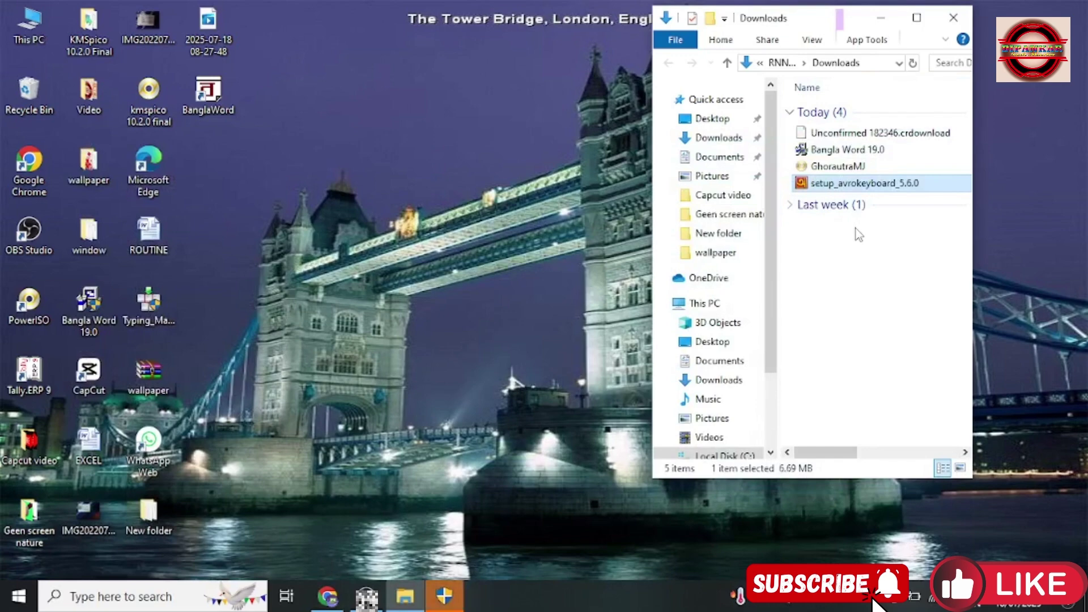
left_click(442, 602)
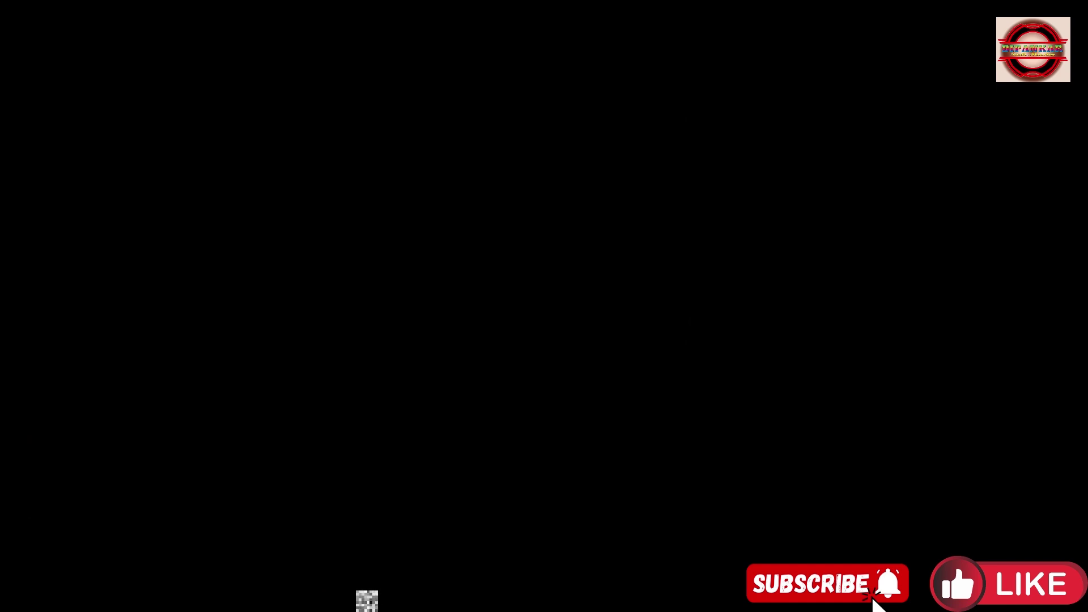
left_click(573, 350)
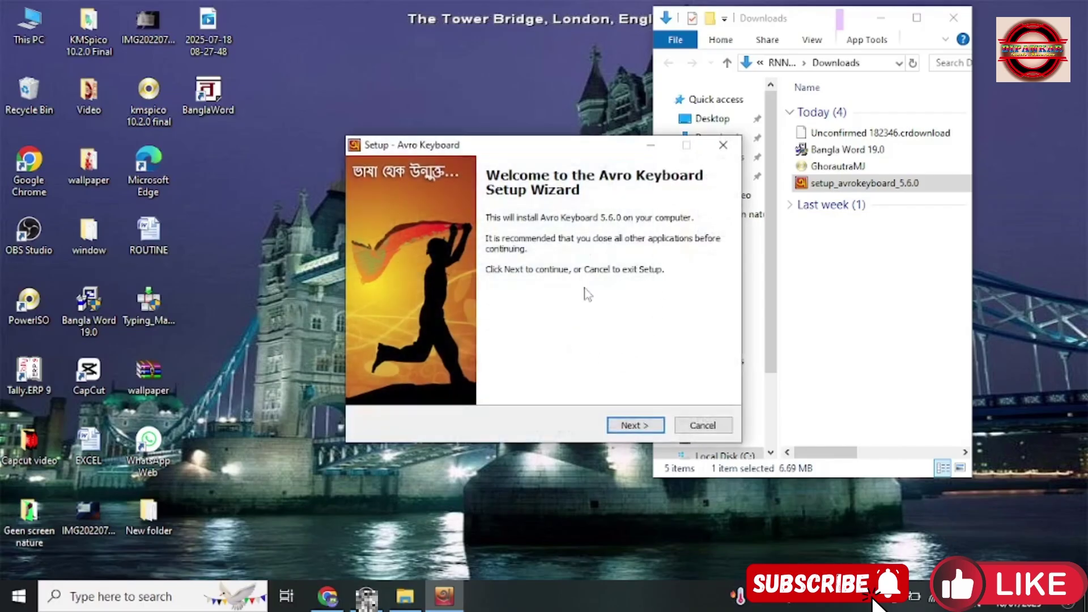
- Accept the Avro Keyboard license agreement and keep the default Start Menu folder and weekly update check
left_click(635, 426)
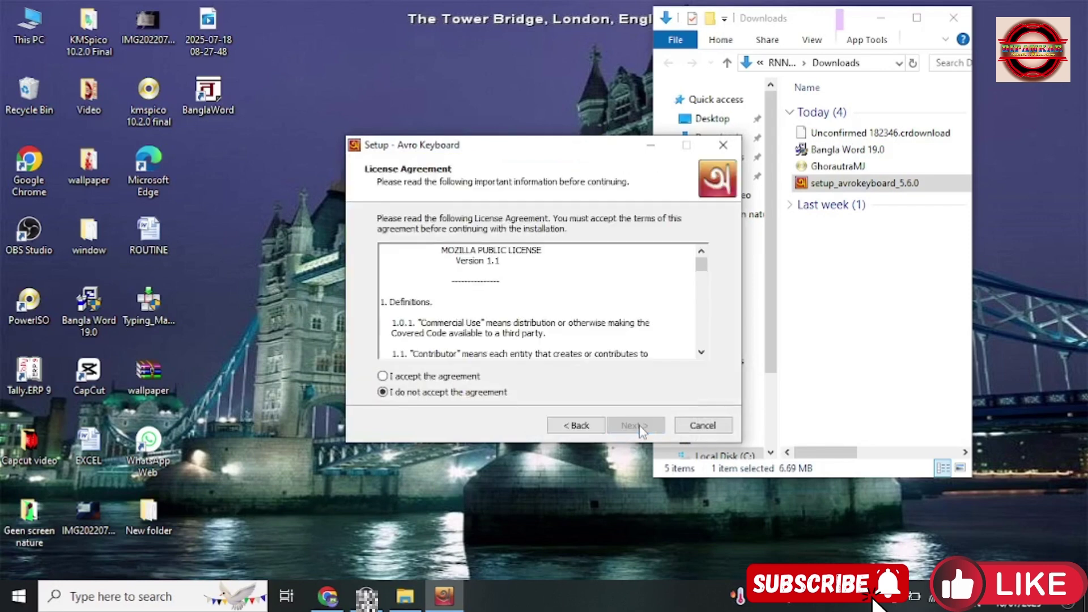
left_click(412, 382)
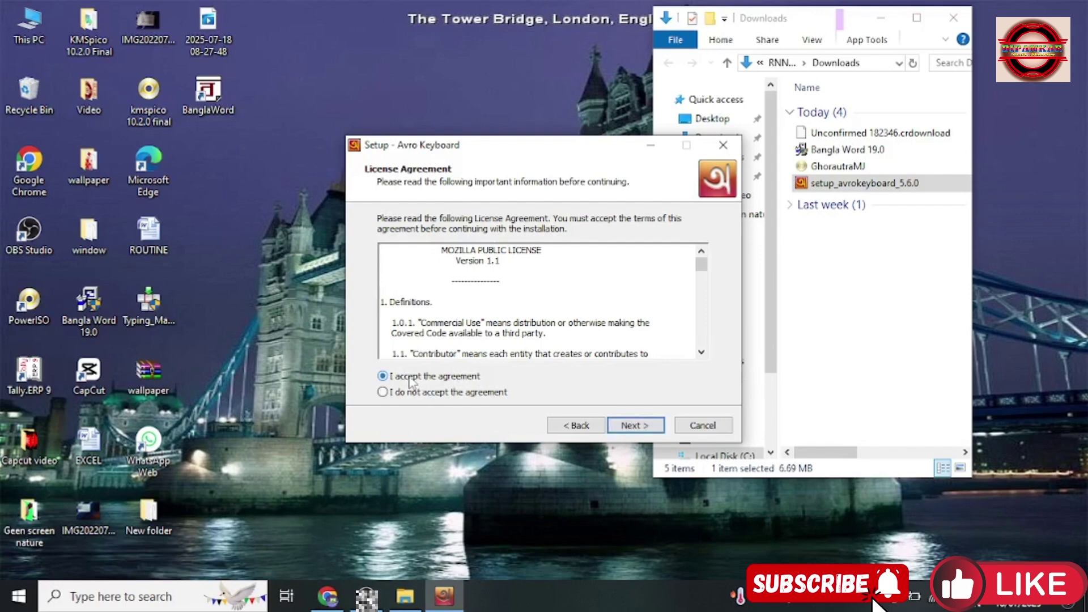
left_click(635, 431)
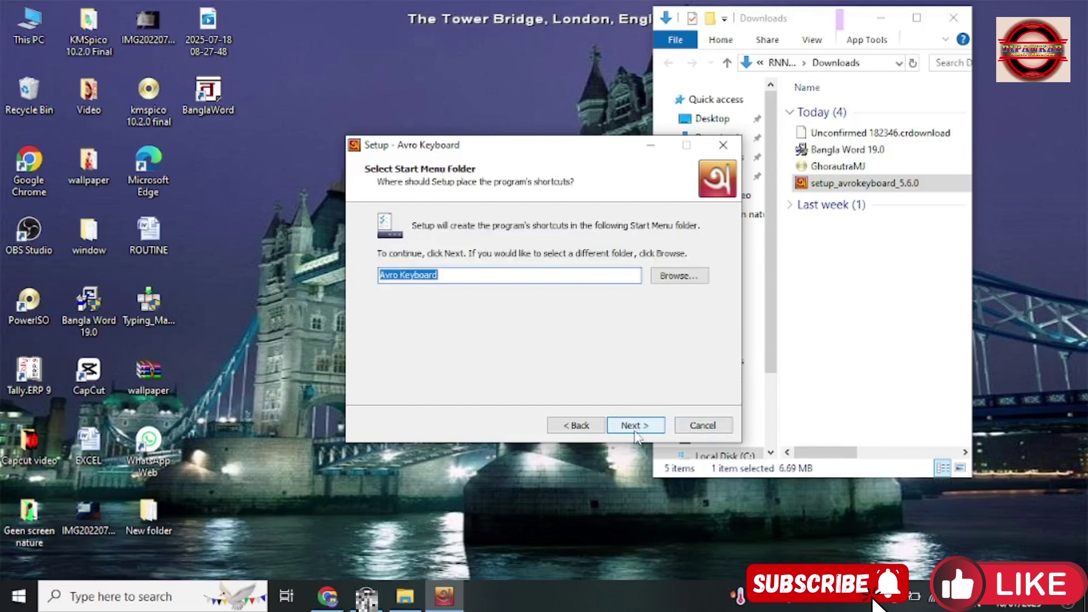
left_click(635, 426)
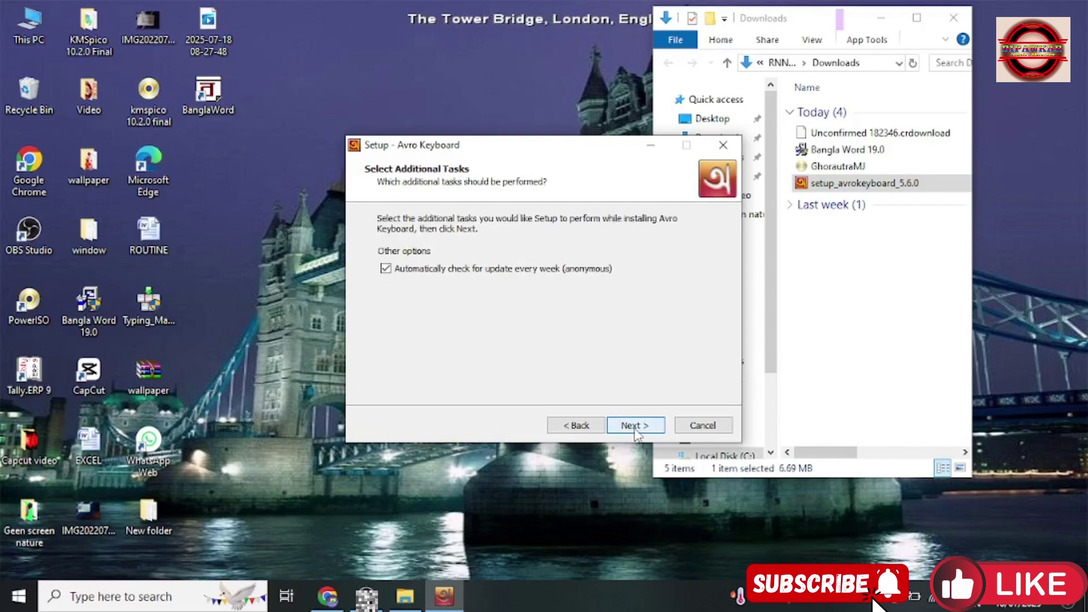
left_click(635, 426)
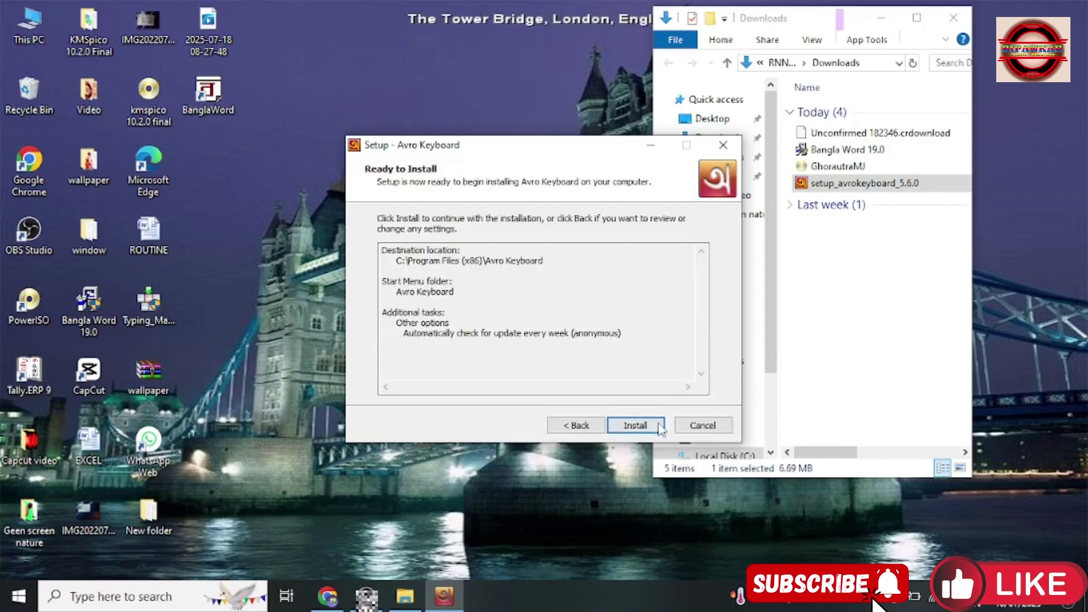
- Install Avro Keyboard, finish the setup wizard, and close the Downloads folder
left_click(641, 432)
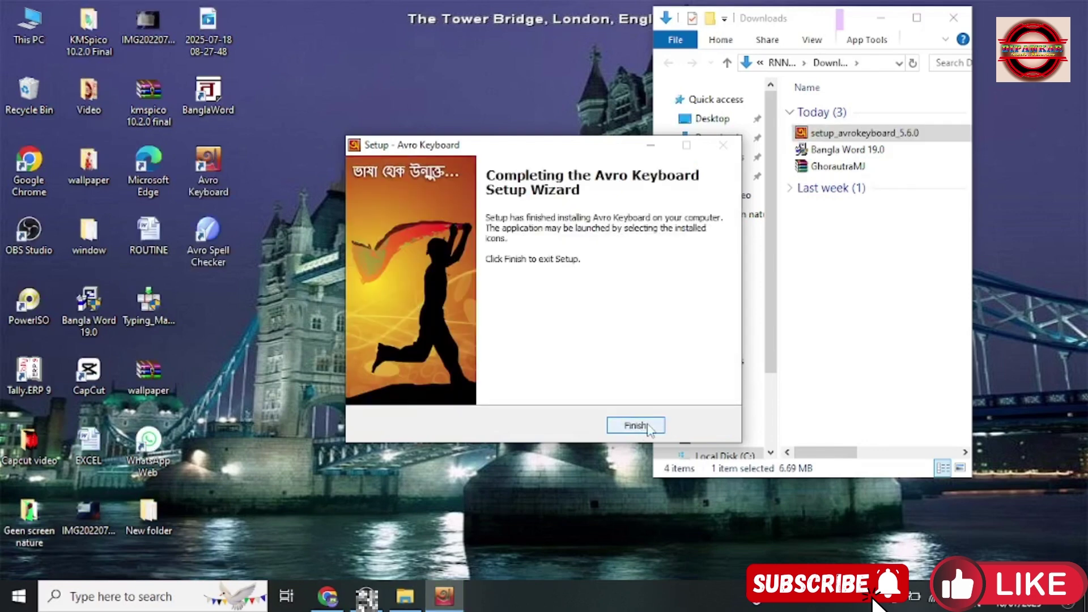
left_click(635, 425)
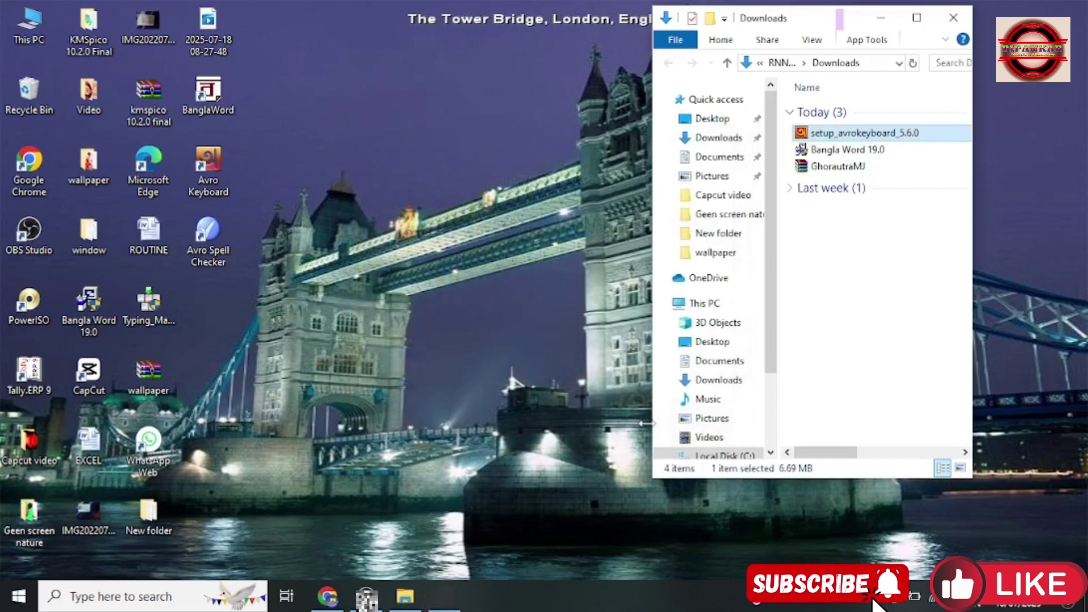
left_click(953, 18)
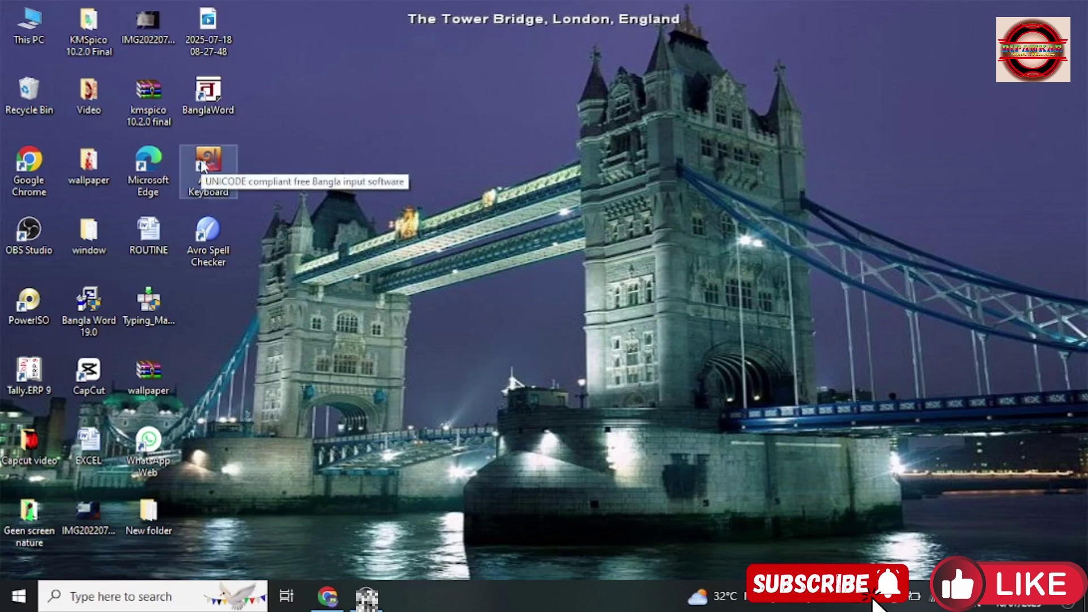
- Switch to Chrome, search Google for "avro font download" in a fresh tab, and open freebanglafont.com
left_click(328, 597)
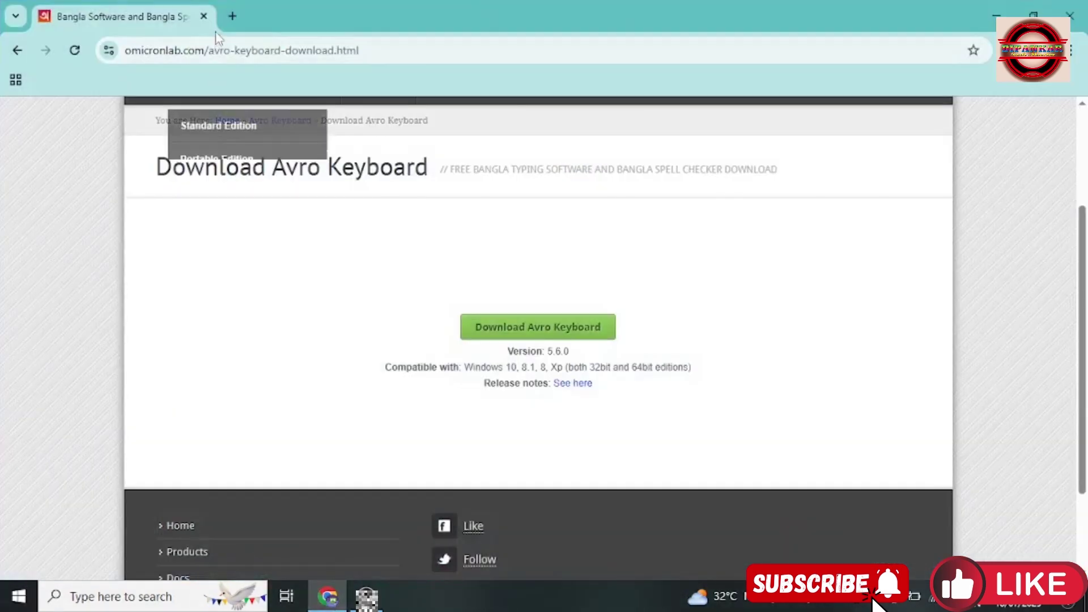
left_click(231, 17)
left_click(203, 17)
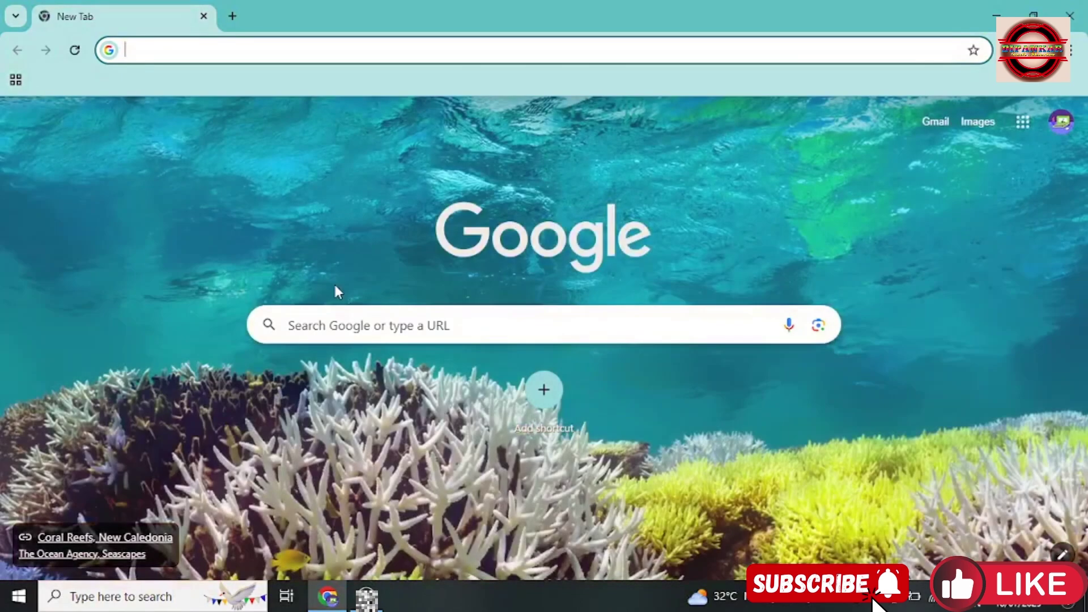
left_click(381, 330)
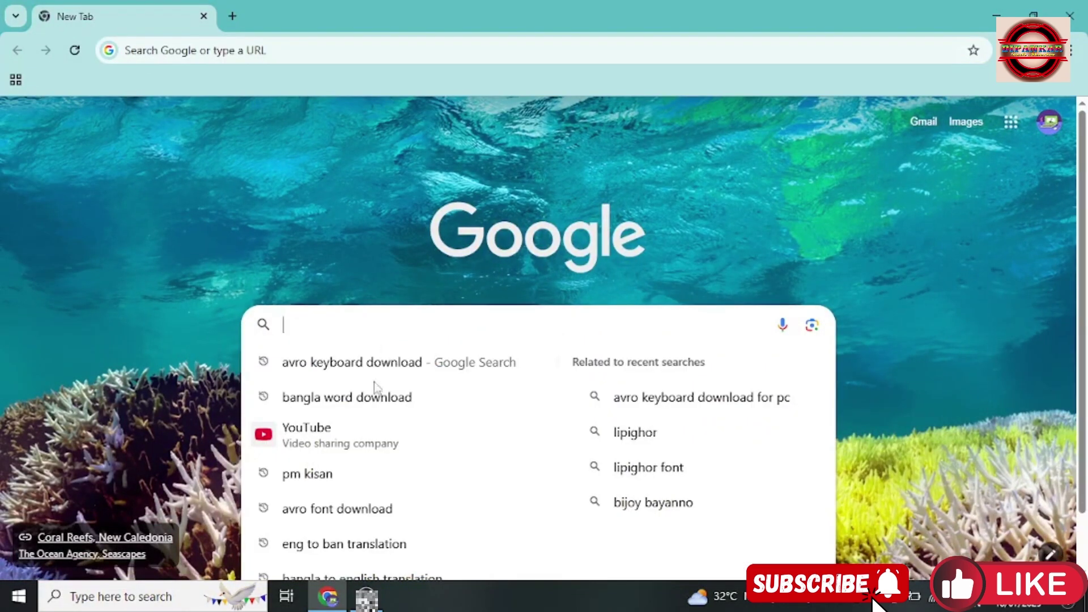
left_click(363, 513)
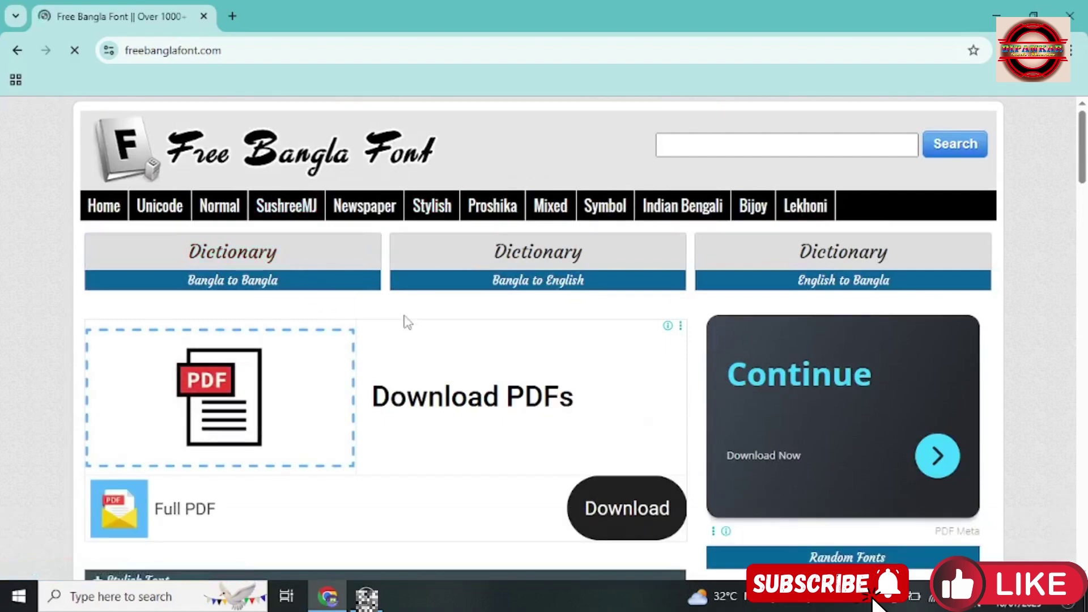
- Examine the Bangla font samples on freebanglafont.com, from the Stylish category down to the Symbol category
scroll(458, 363, "down", 4)
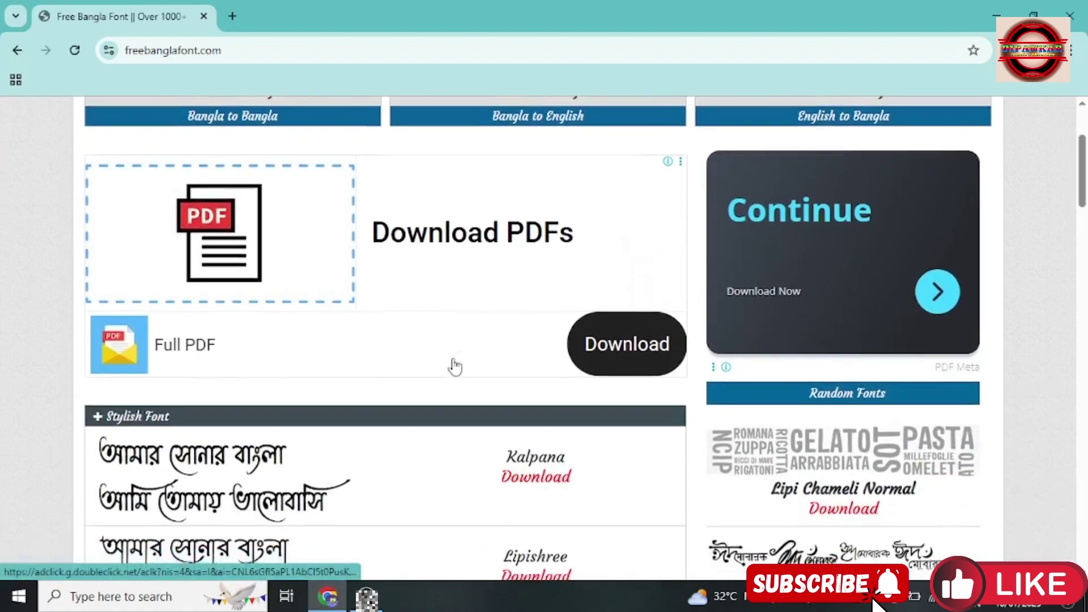
scroll(455, 366, "down", 3)
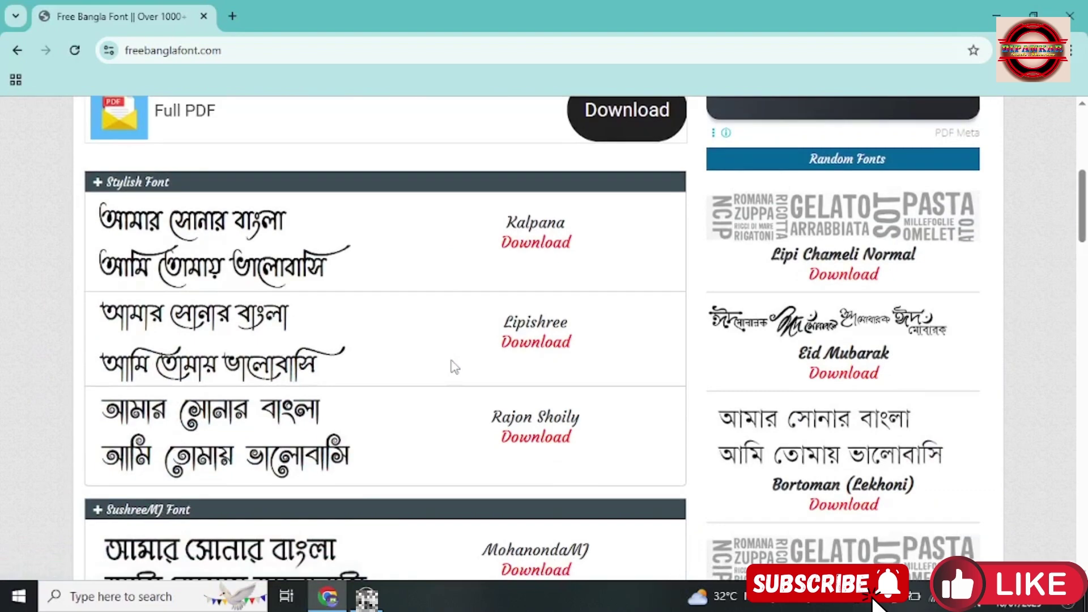
scroll(400, 310, "down", 3)
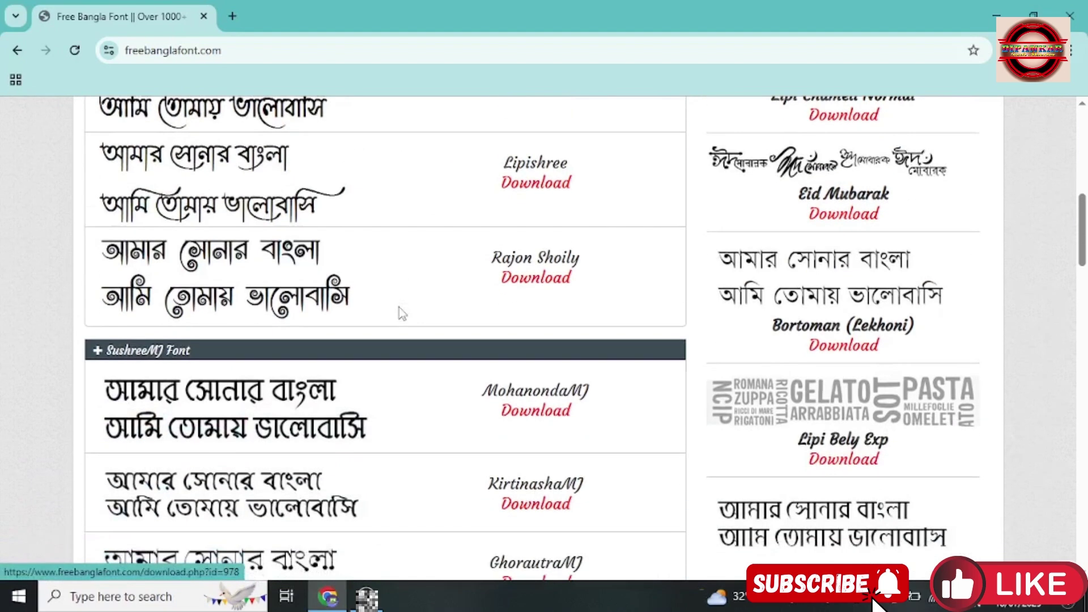
scroll(400, 312, "down", 4)
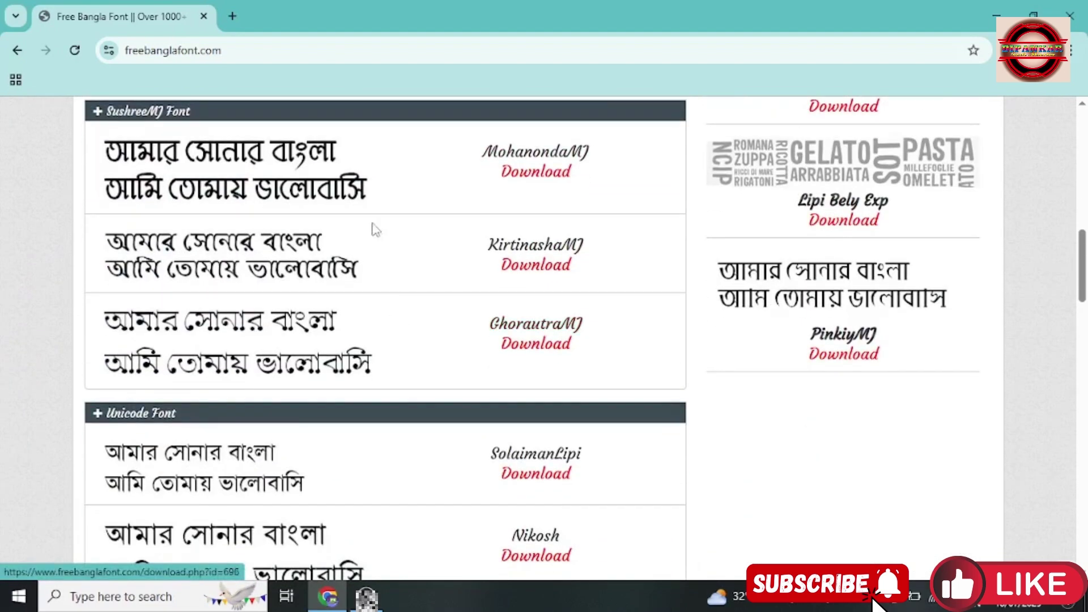
scroll(286, 394, "down", 2)
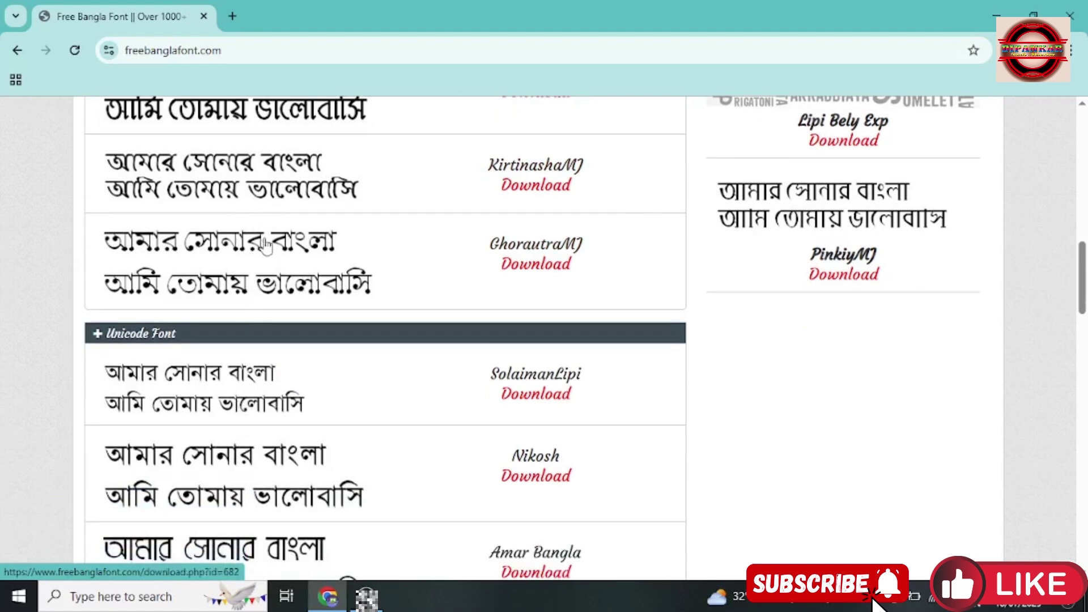
scroll(295, 255, "down", 4)
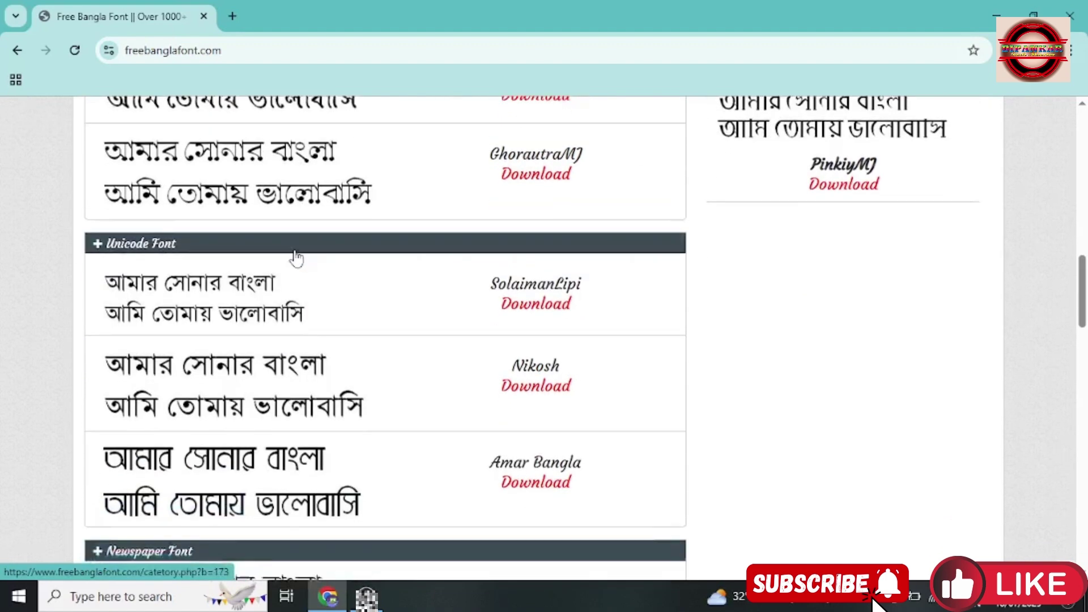
scroll(267, 215, "down", 8)
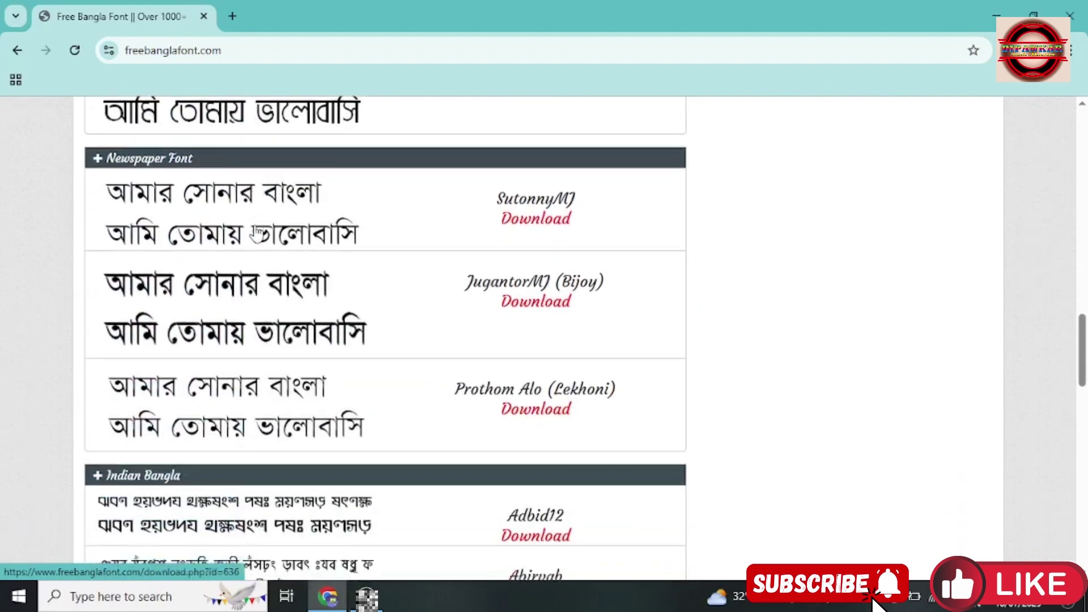
scroll(255, 232, "down", 3)
scroll(255, 232, "down", 1)
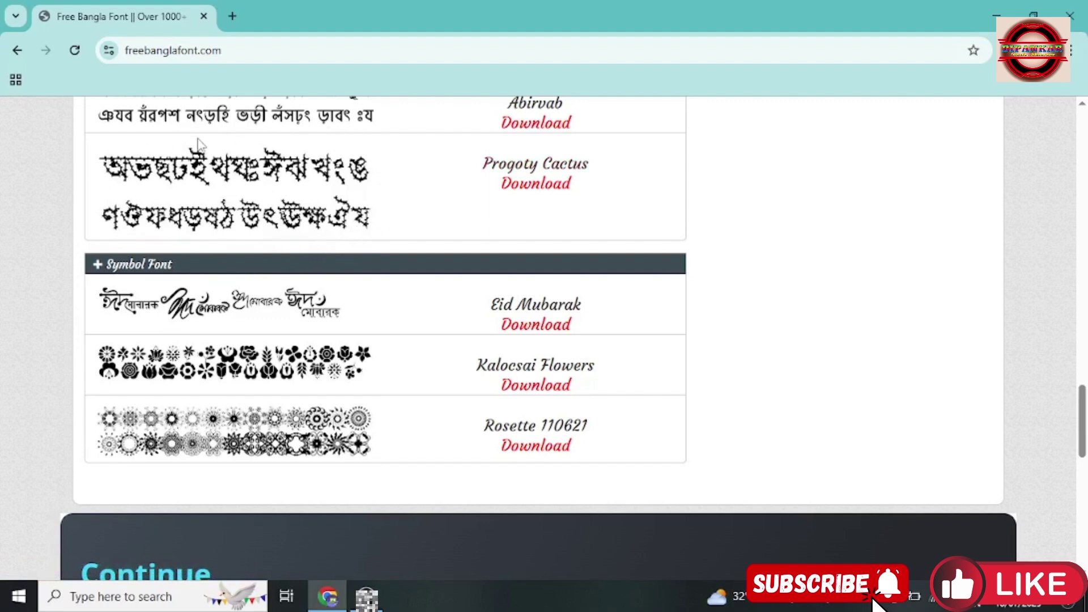
- Open the download page for the Progoty Cactus font, dismiss the ad, and go to its captcha form
left_click(526, 190)
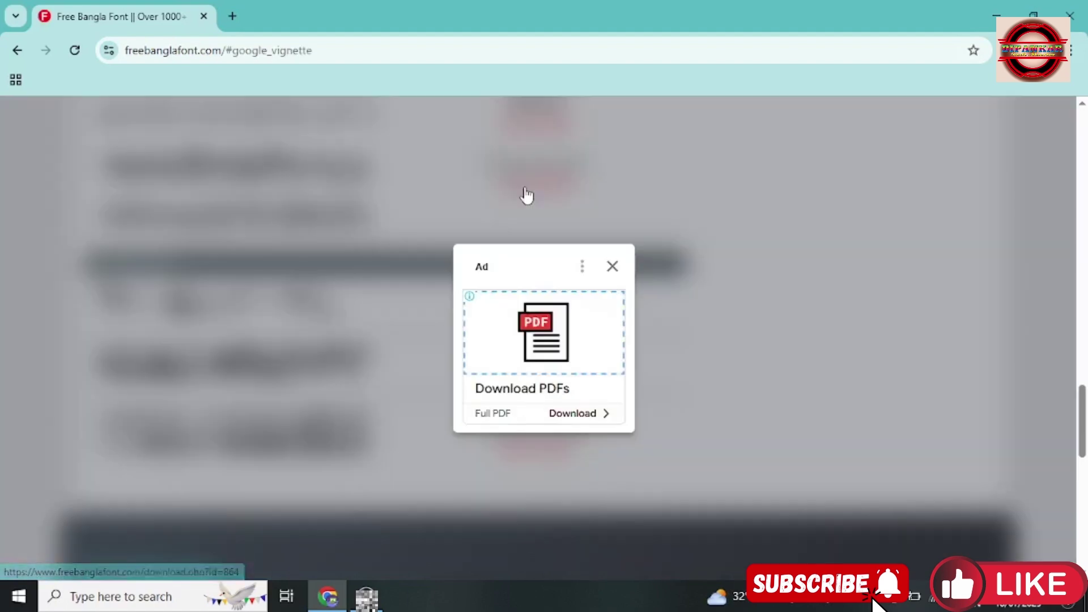
left_click(613, 268)
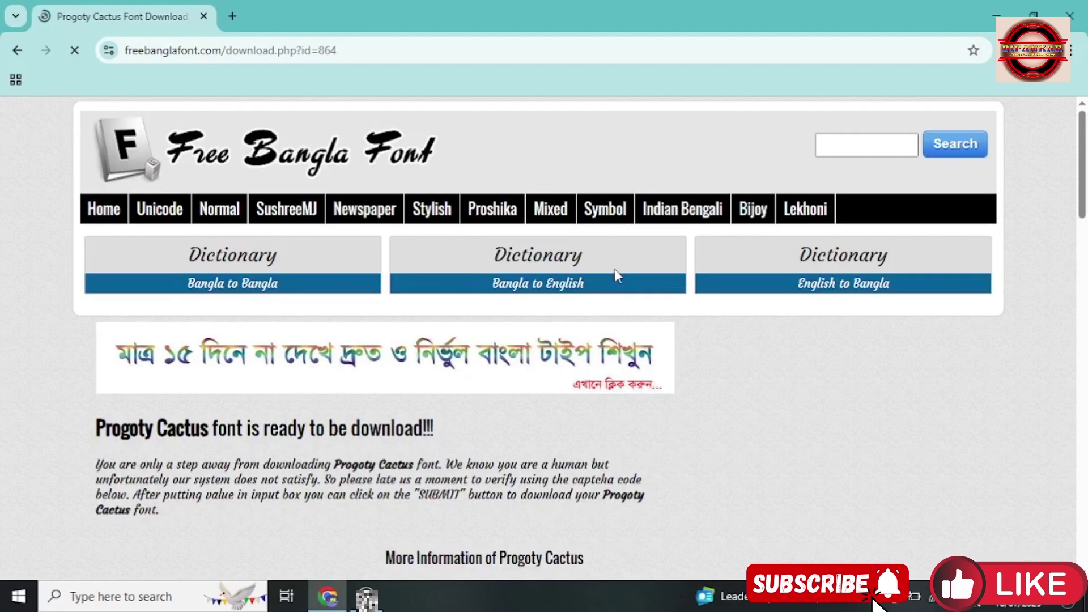
scroll(478, 371, "down", 4)
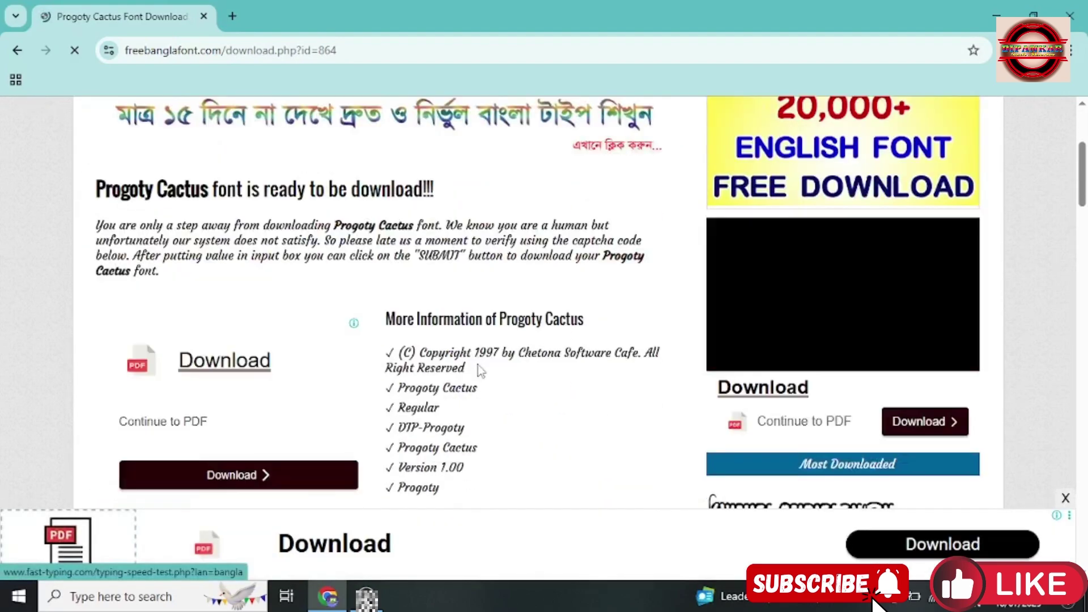
scroll(413, 346, "down", 5)
scroll(412, 346, "down", 3)
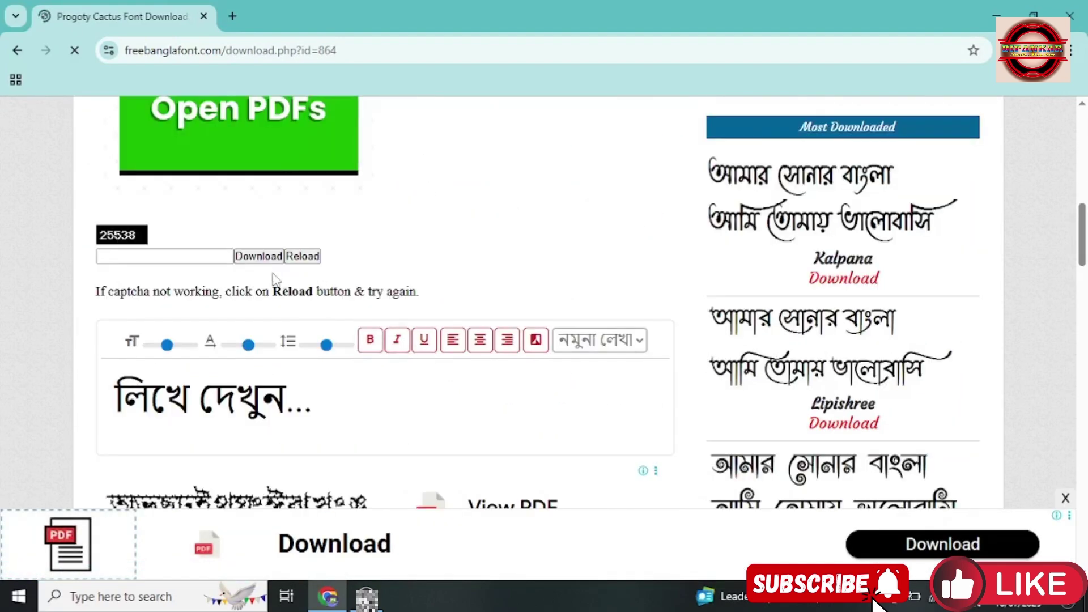
- Enter the displayed captcha code and download the Progoty Cactus font archive
left_click(164, 258)
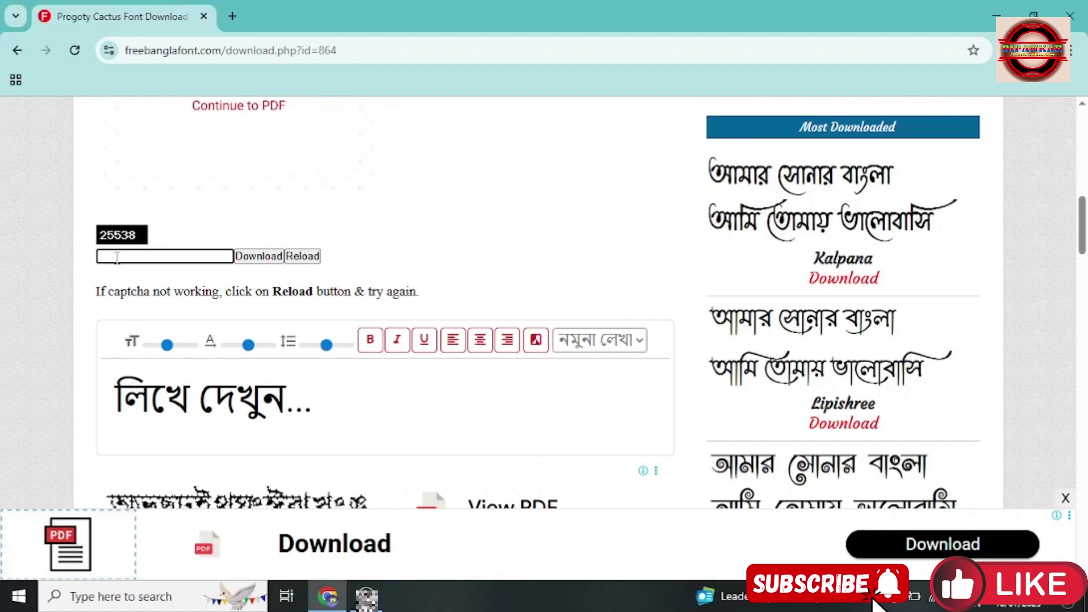
type("255")
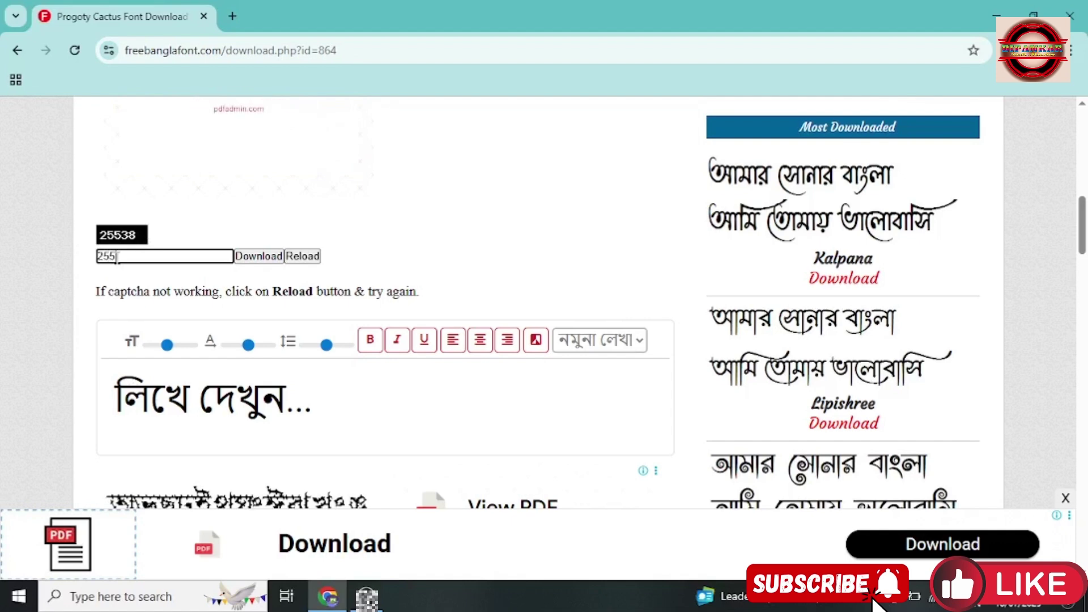
type("38")
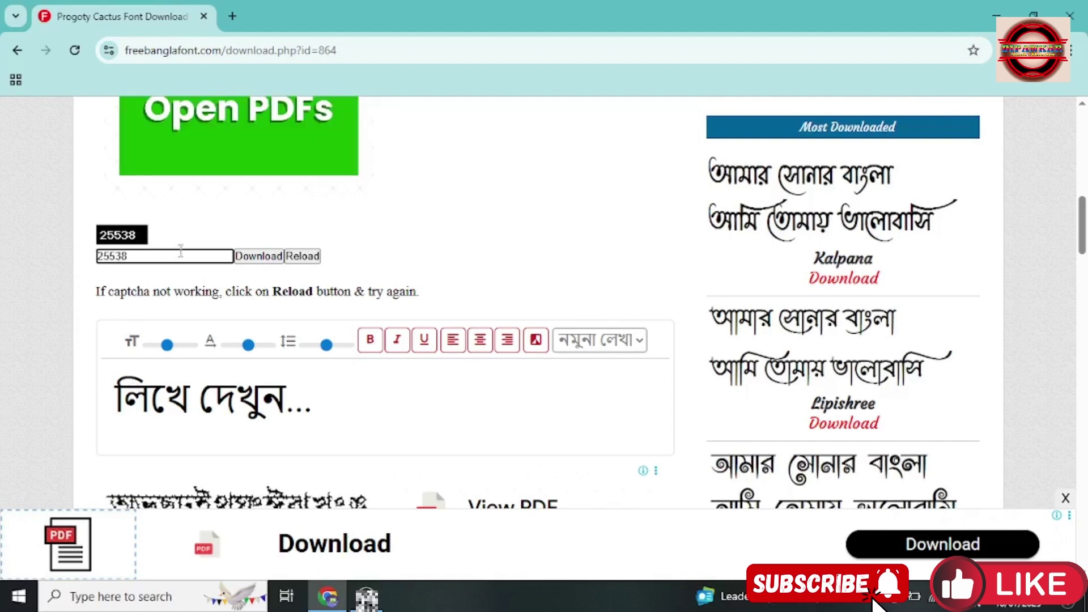
left_click(259, 257)
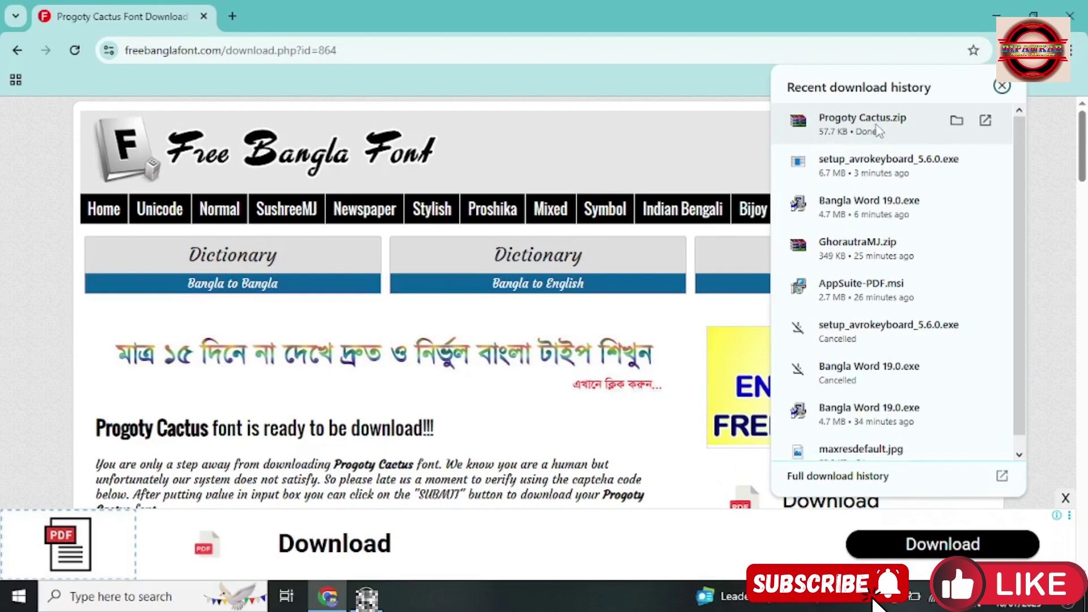
- Show Progoty Cactus.zip in a maximized Downloads folder with Chrome minimized, and open the archive in WinRAR, accepting the security warning
left_click(957, 119)
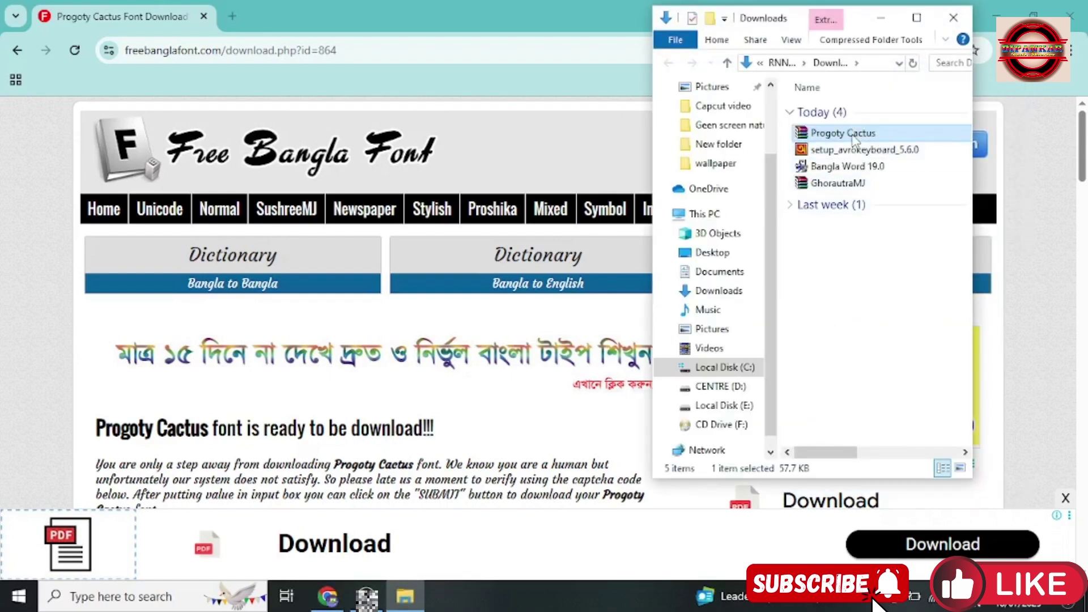
left_click(995, 16)
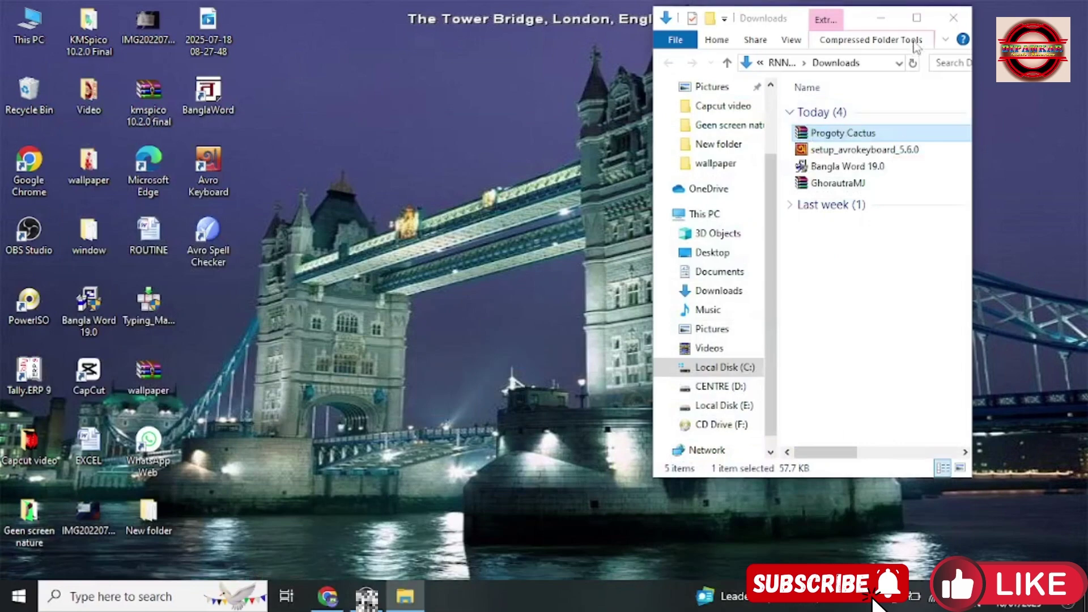
left_click(916, 18)
scroll(484, 221, "up", 2)
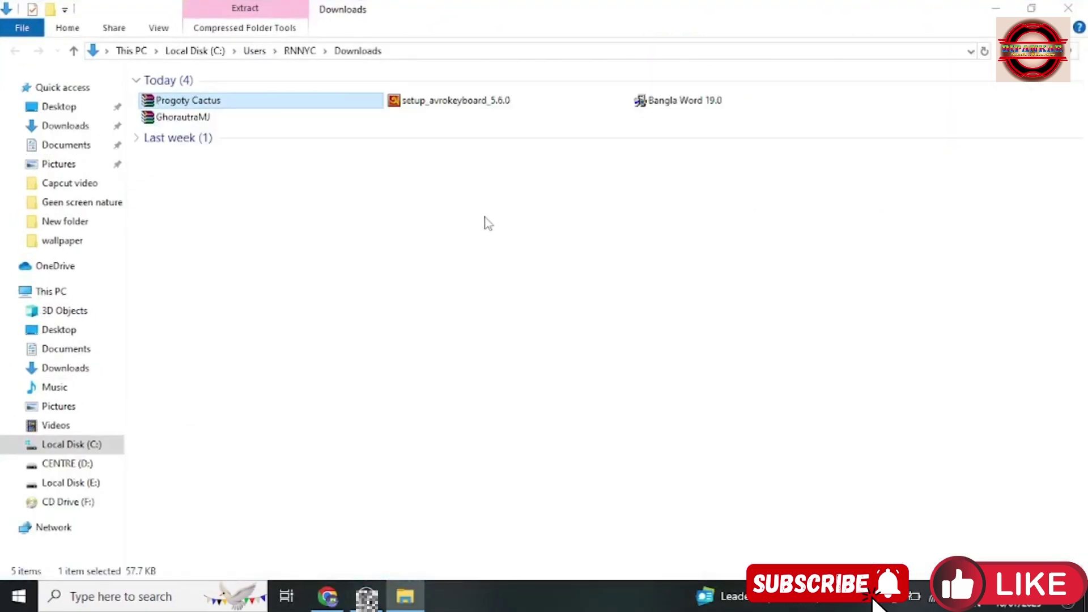
double_click(172, 108)
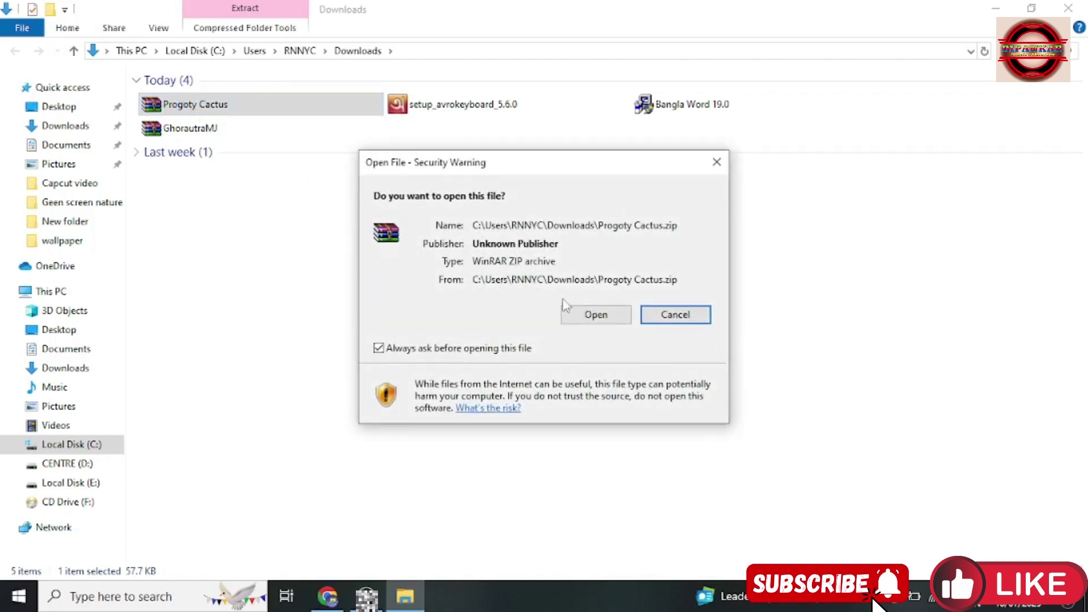
left_click(597, 315)
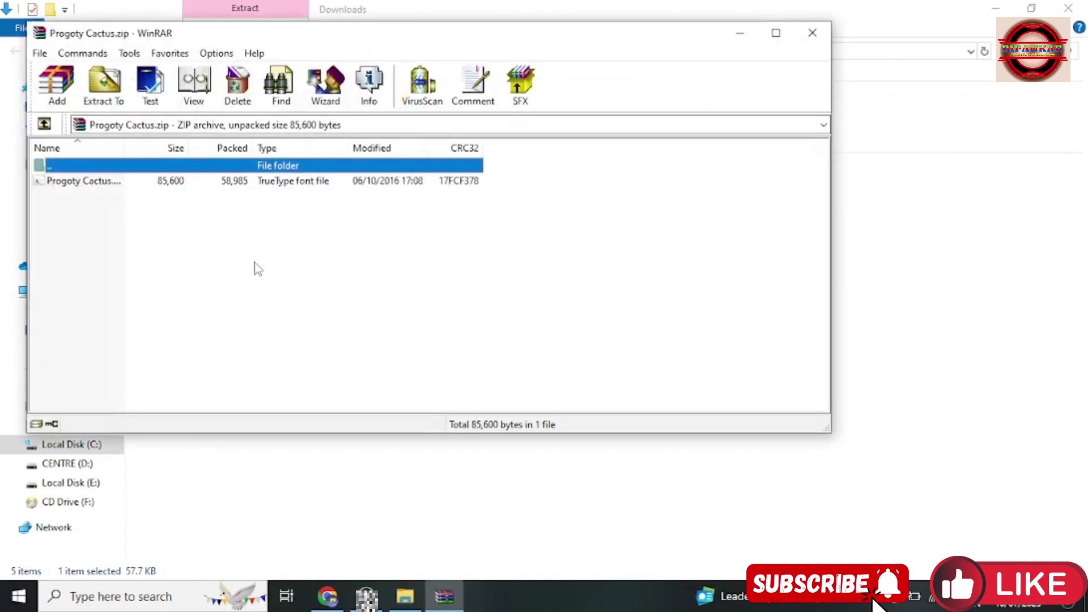
- Select the Progoty Cactus font file, minimize the Downloads folder, and move the WinRAR window clear of the desktop icons
left_click(83, 182)
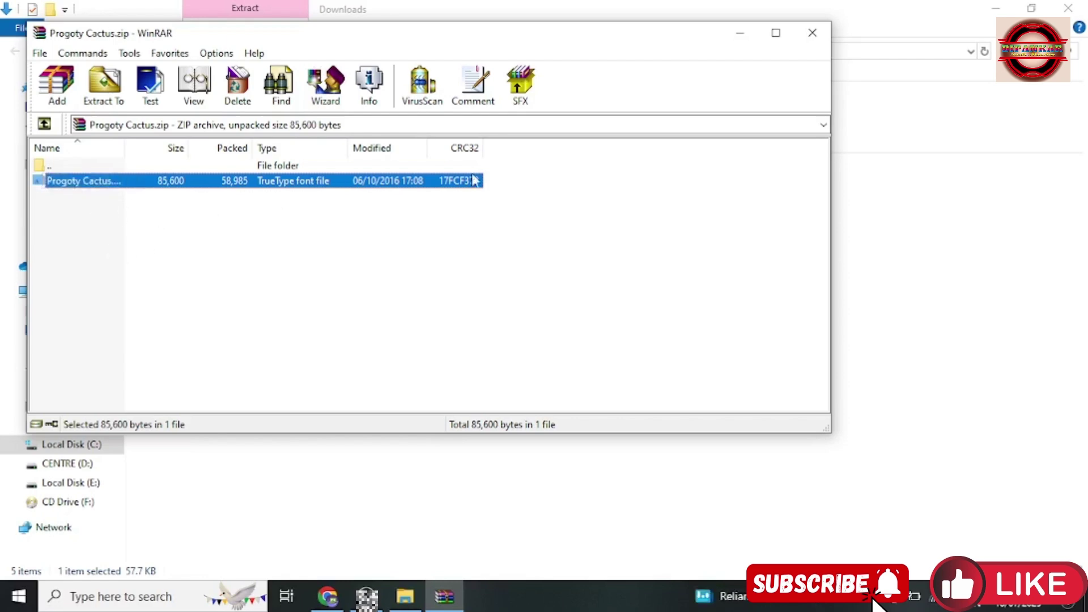
left_click(995, 9)
left_click_drag(657, 42, 892, 51)
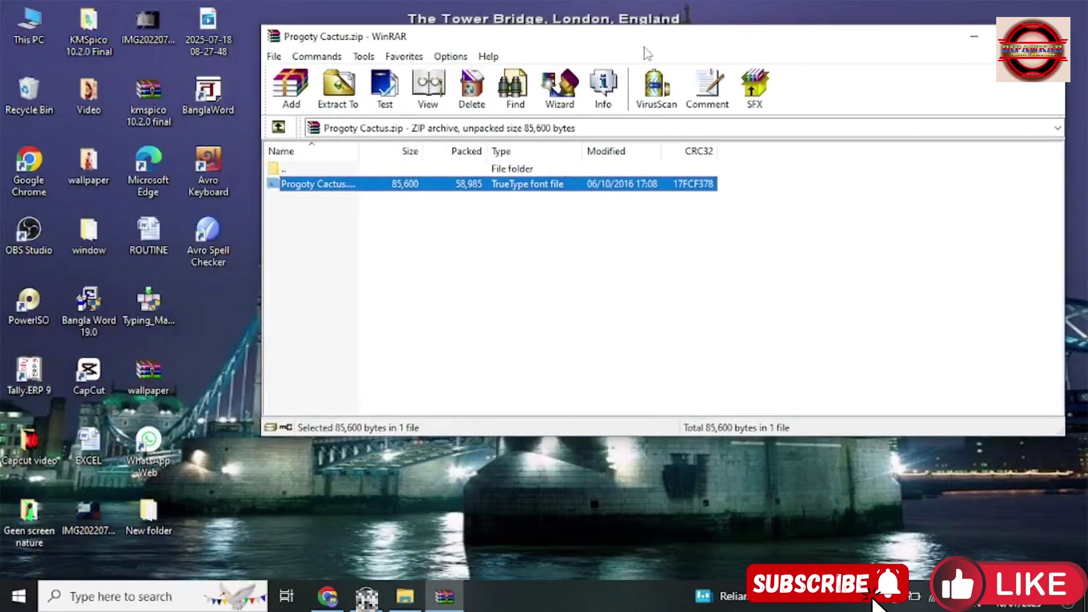
left_click_drag(630, 50, 731, 44)
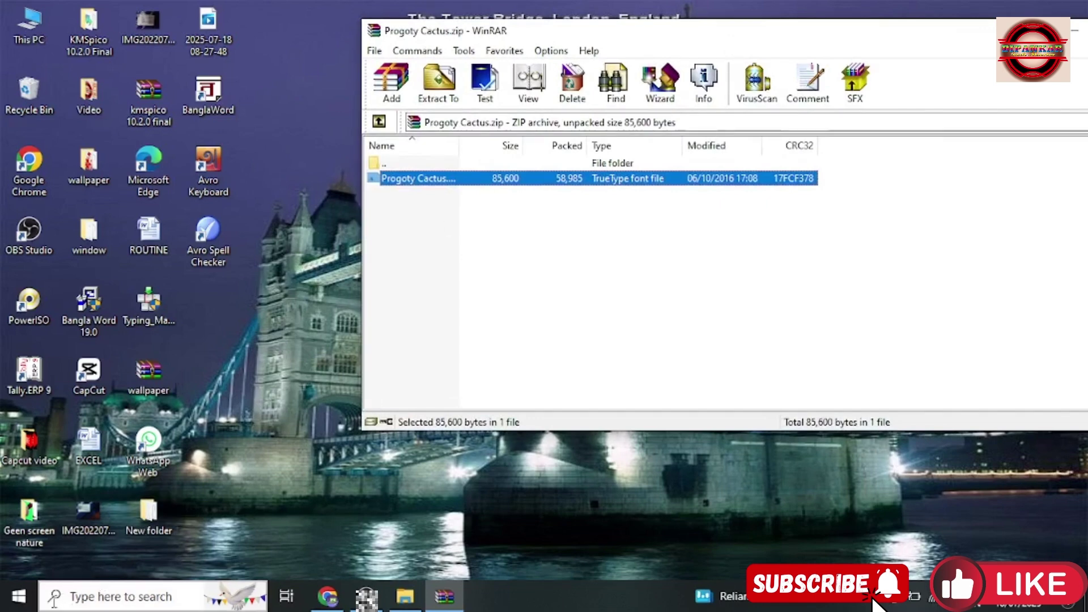
left_click(107, 600)
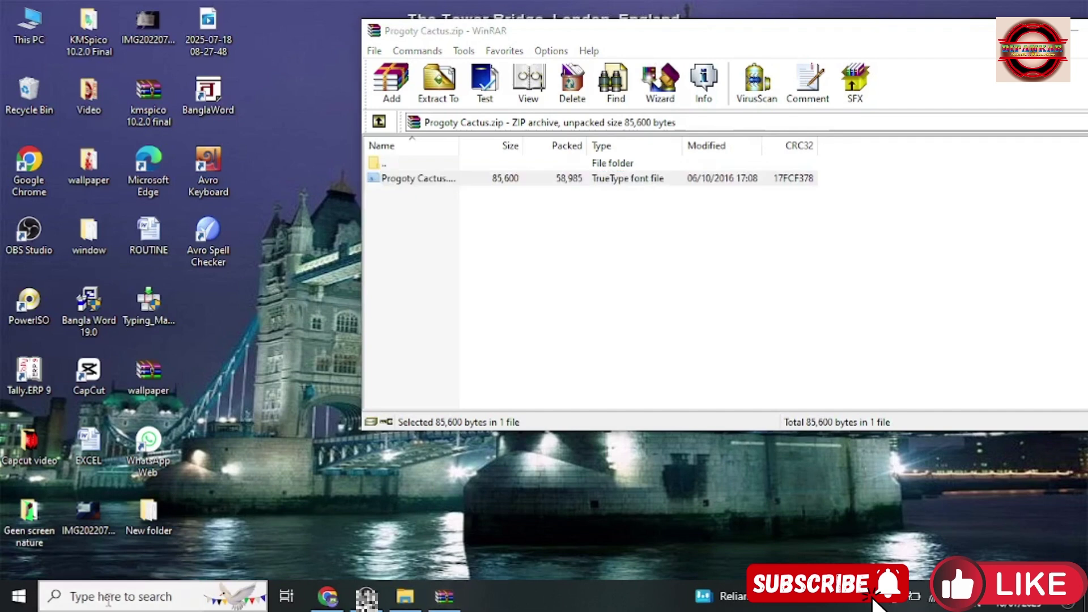
type("f")
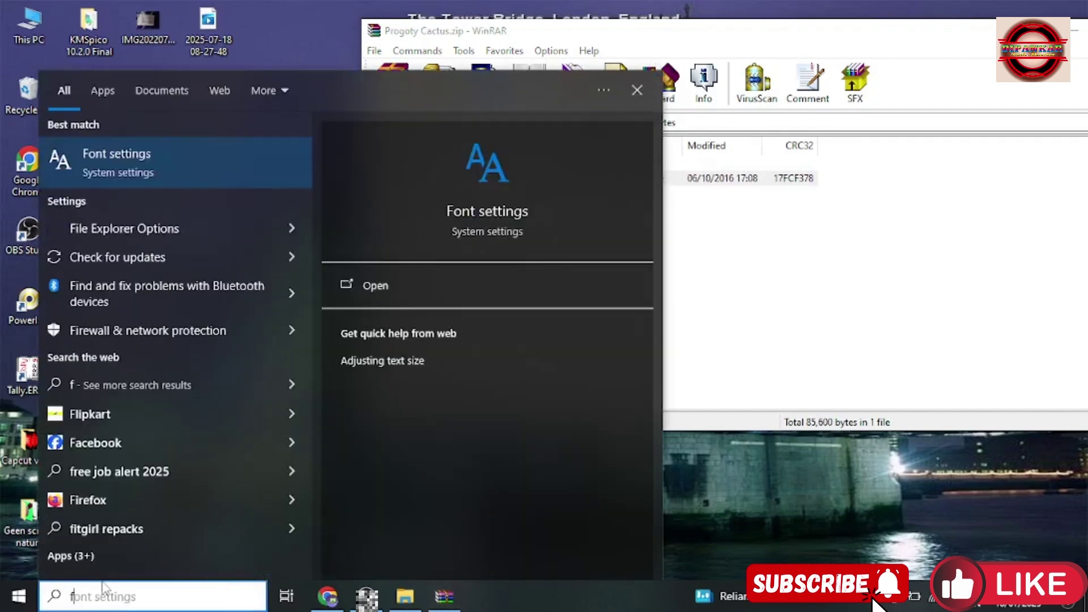
type("ont")
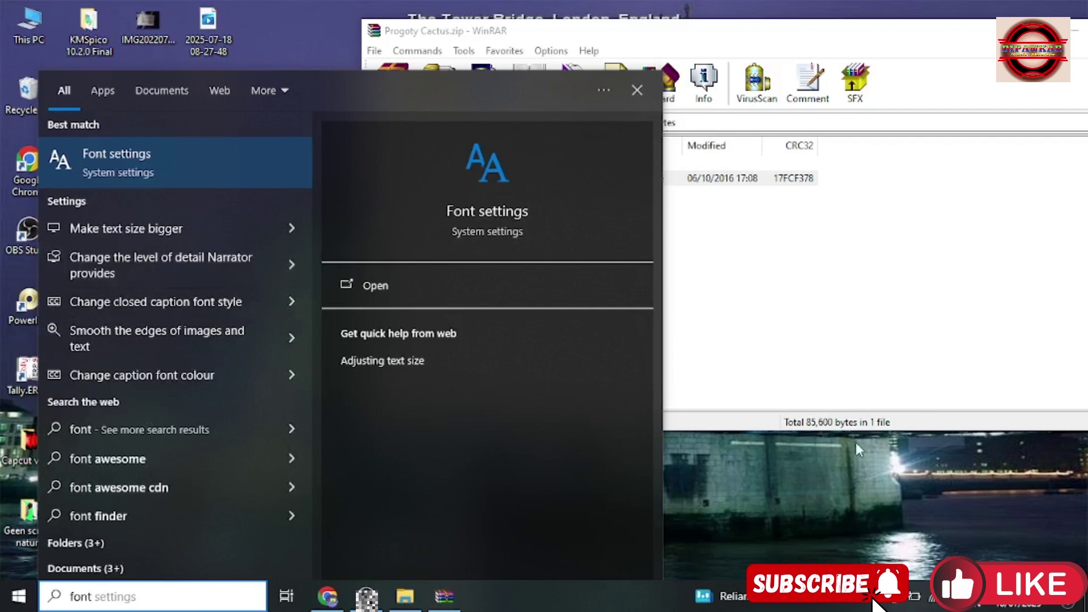
left_click(886, 500)
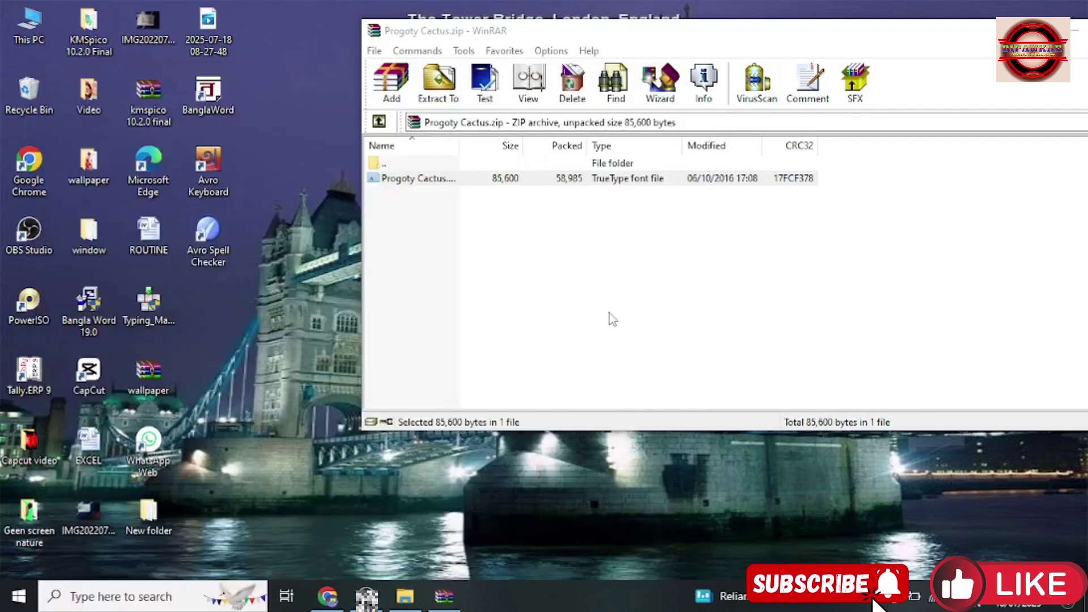
- Preview the Progoty Cactus font file from the archive in a narrowed viewer window, and close the preview
left_click(412, 182)
left_click(442, 224)
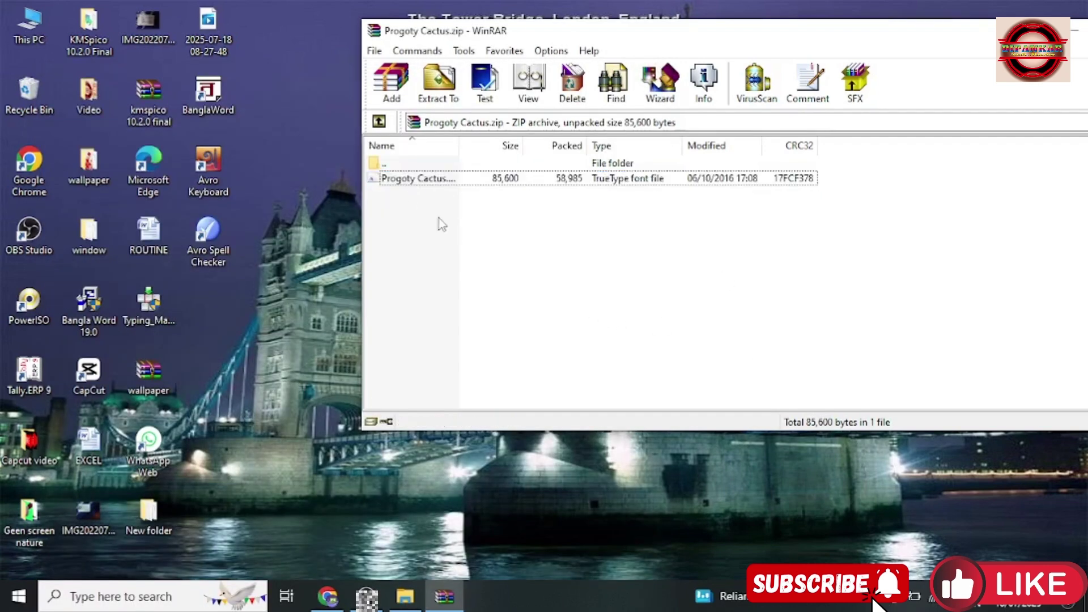
double_click(435, 181)
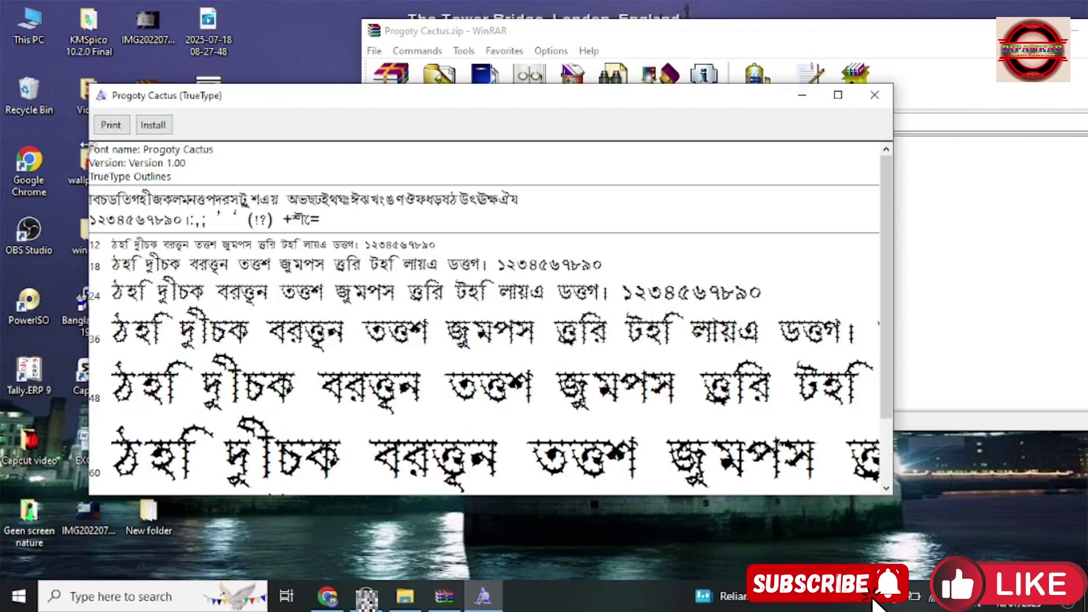
left_click_drag(85, 145, 373, 146)
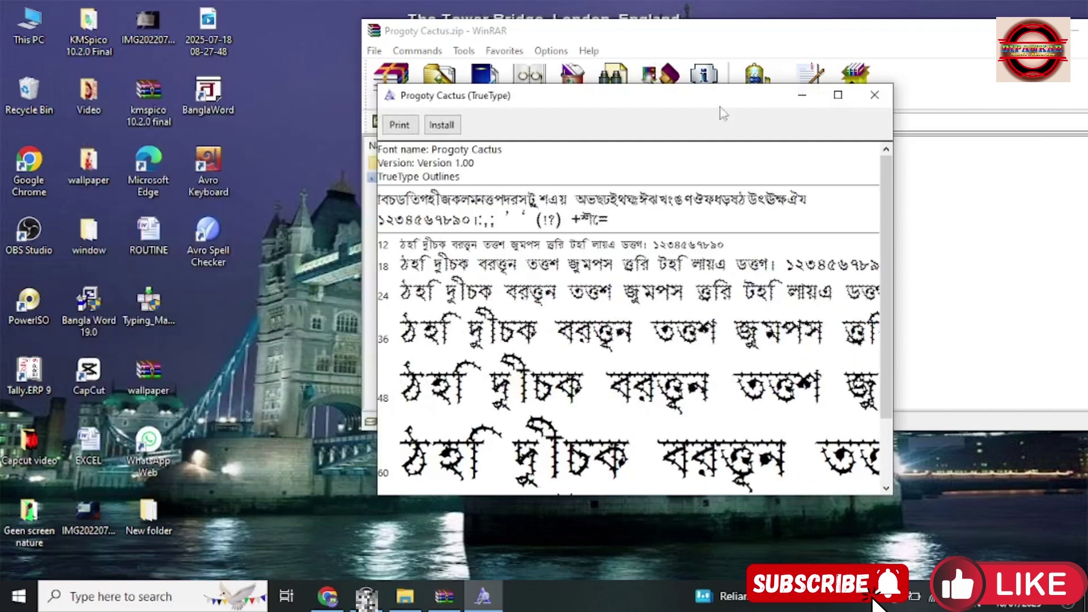
left_click(877, 104)
- Search Windows for "font", open Font settings, and place its restored window beside the WinRAR archive
left_click(156, 595)
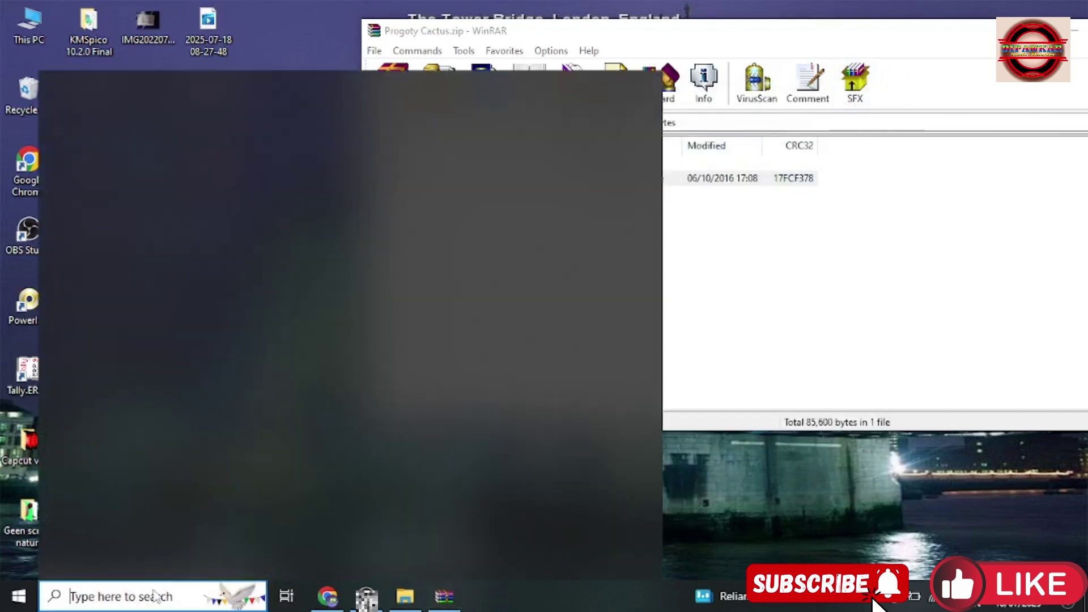
type("font")
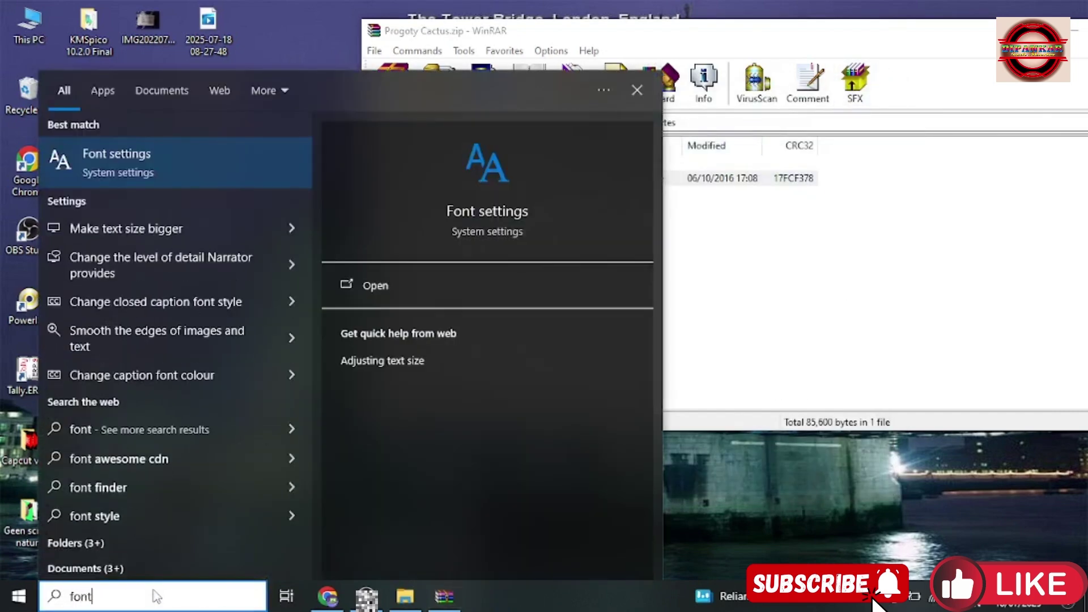
left_click(155, 171)
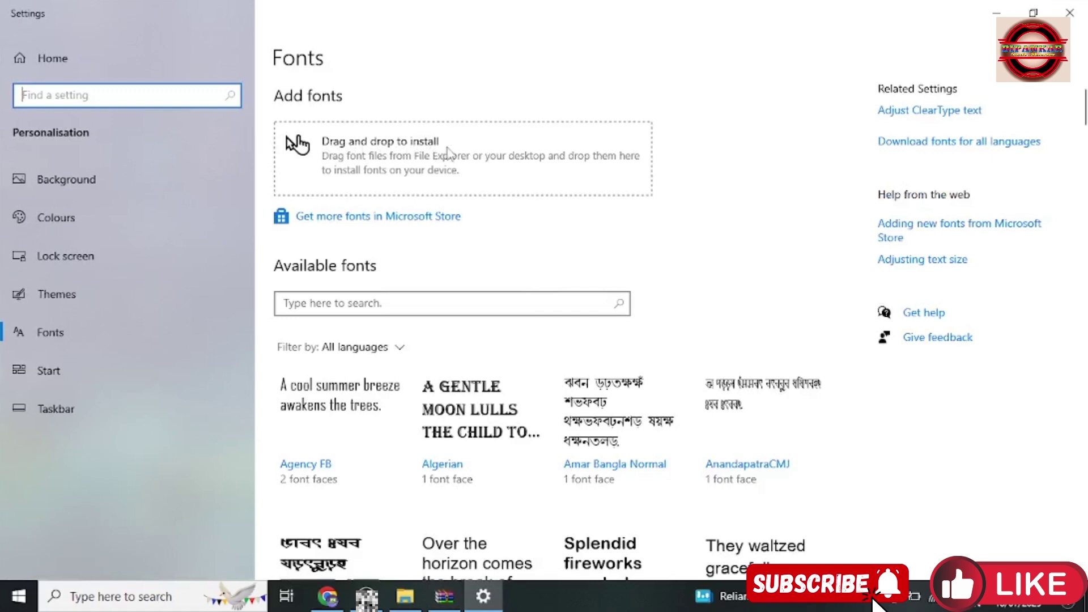
left_click(1033, 13)
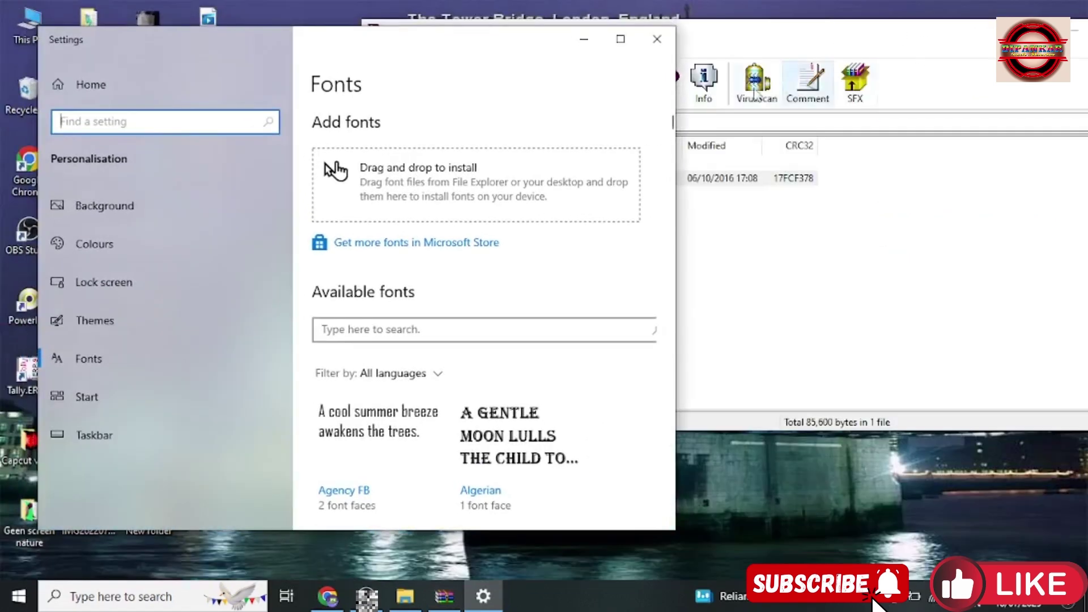
left_click_drag(530, 48, 167, 55)
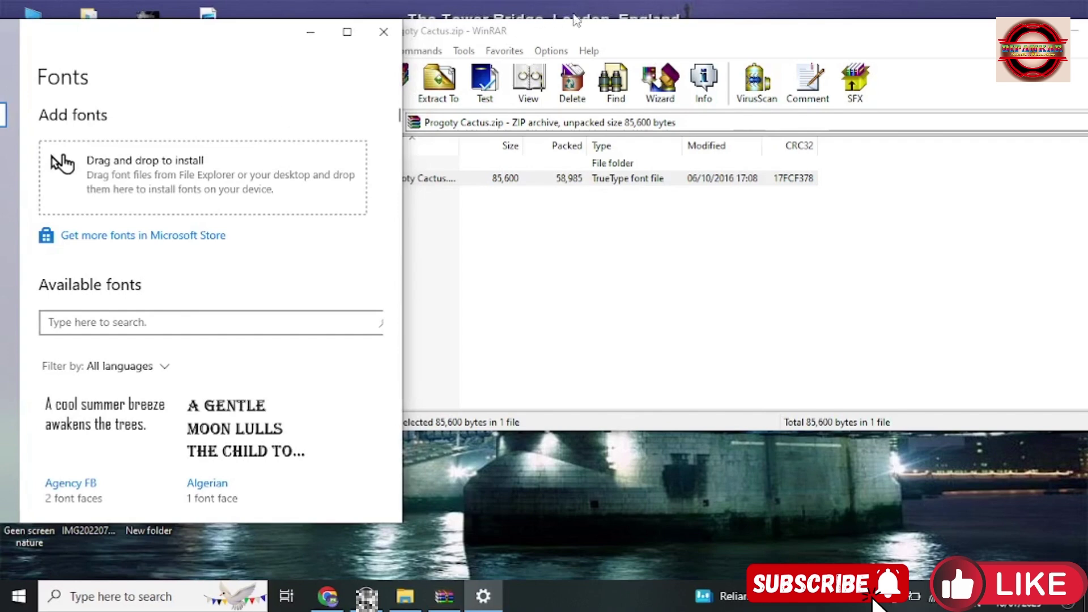
- Try to install the Progoty Cactus font by transferring its file from WinRAR to the Add fonts area, and close Settings
left_click(566, 34)
left_click_drag(520, 40, 675, 42)
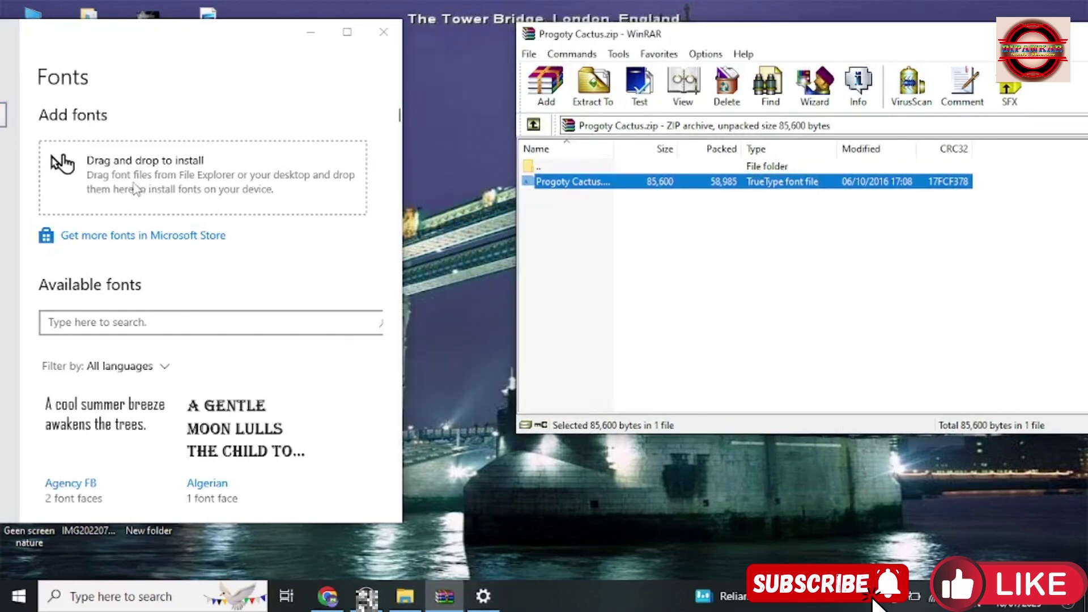
left_click_drag(602, 184, 243, 187)
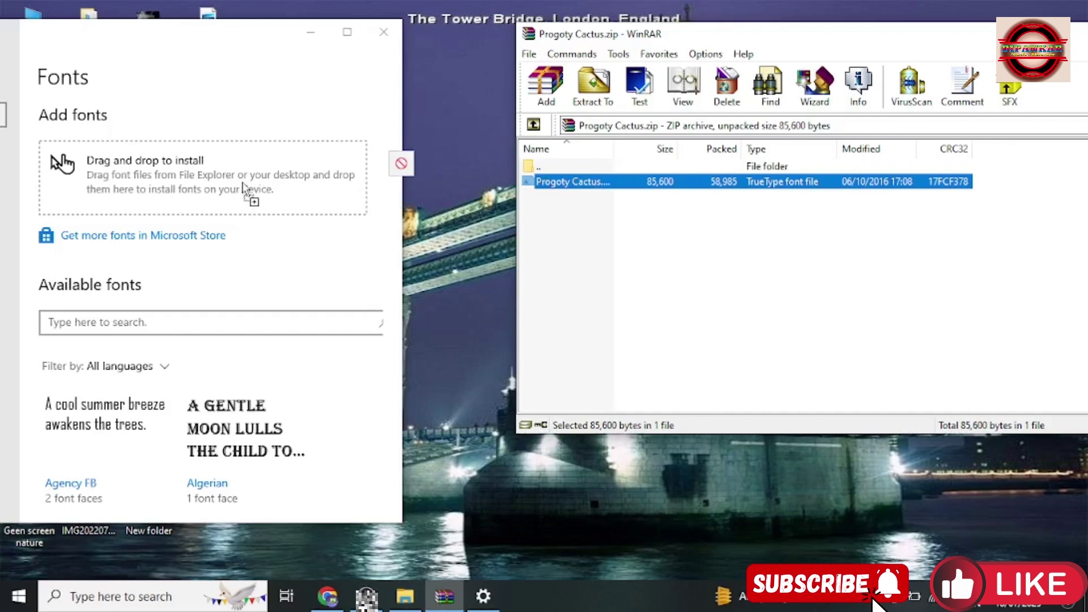
left_click_drag(242, 190, 565, 183)
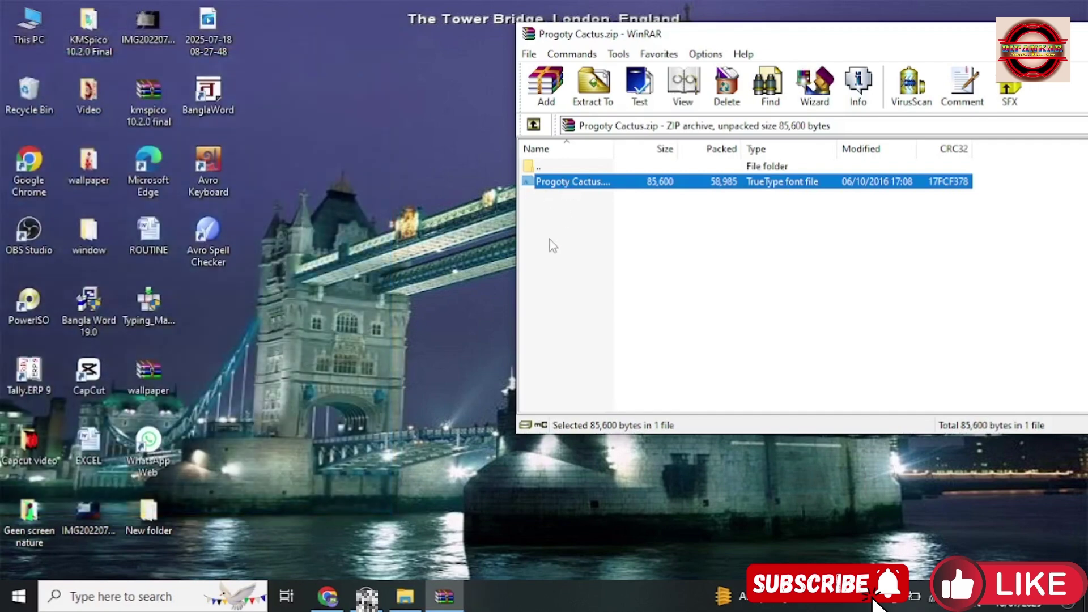
- Install Progoty Cactus from its font preview, close the preview, and bring the whole WinRAR window into view
double_click(554, 182)
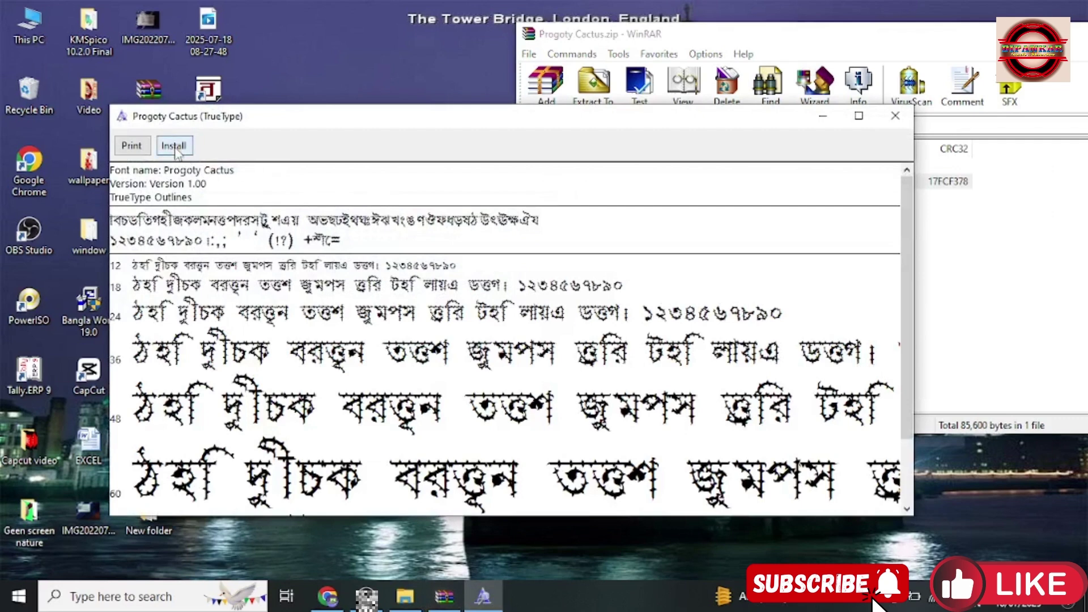
left_click(174, 147)
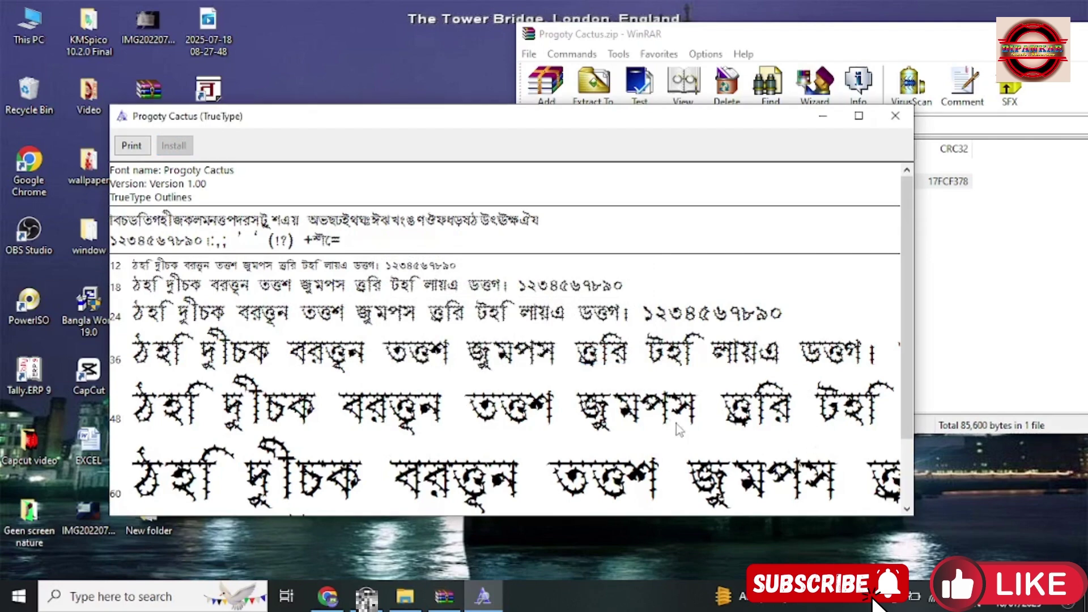
left_click(895, 116)
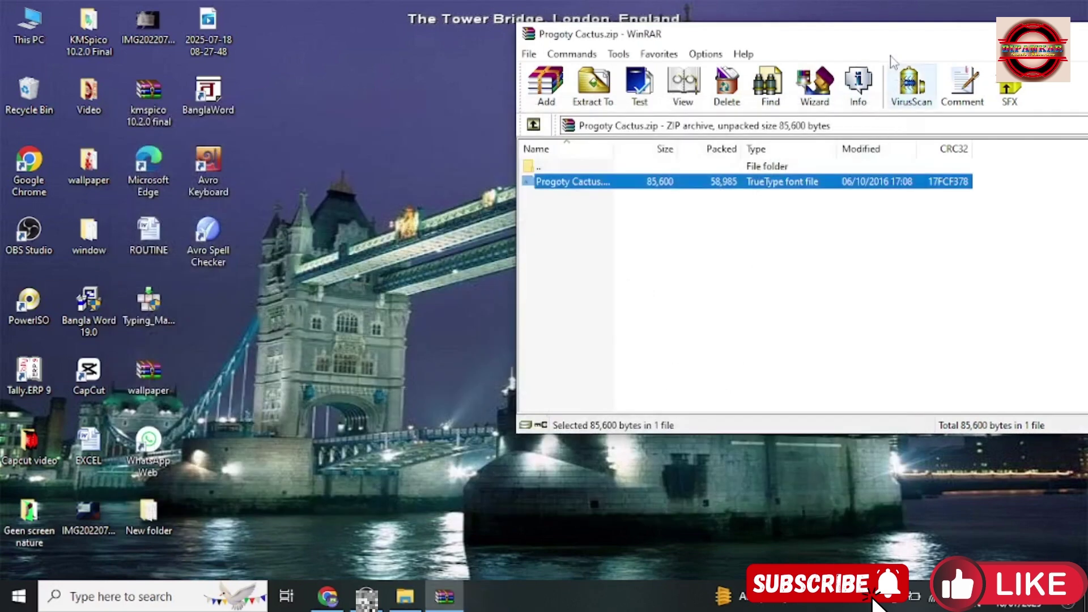
left_click_drag(856, 39, 533, 40)
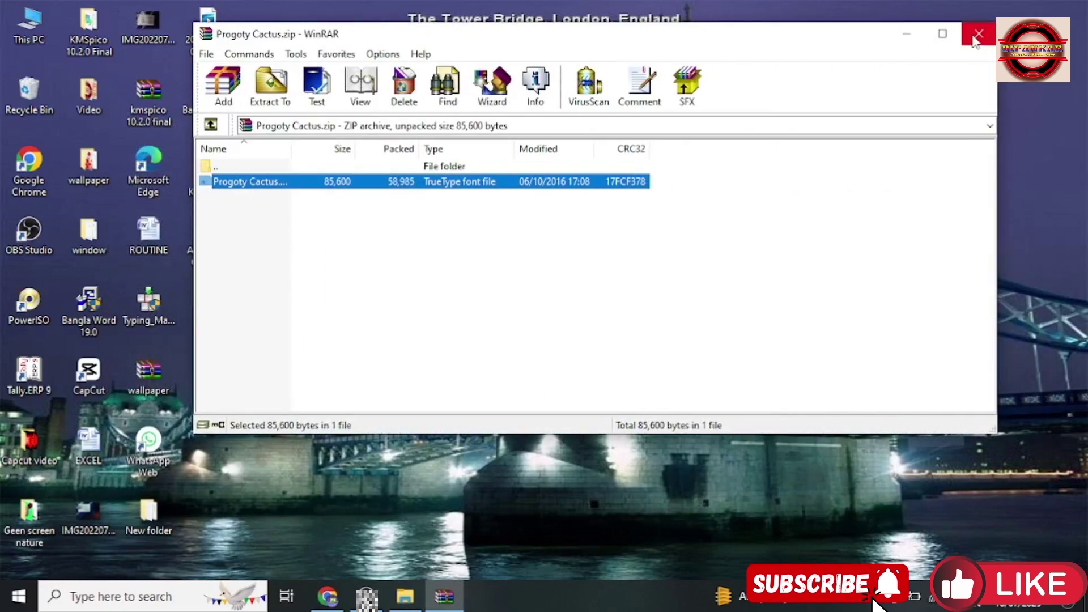